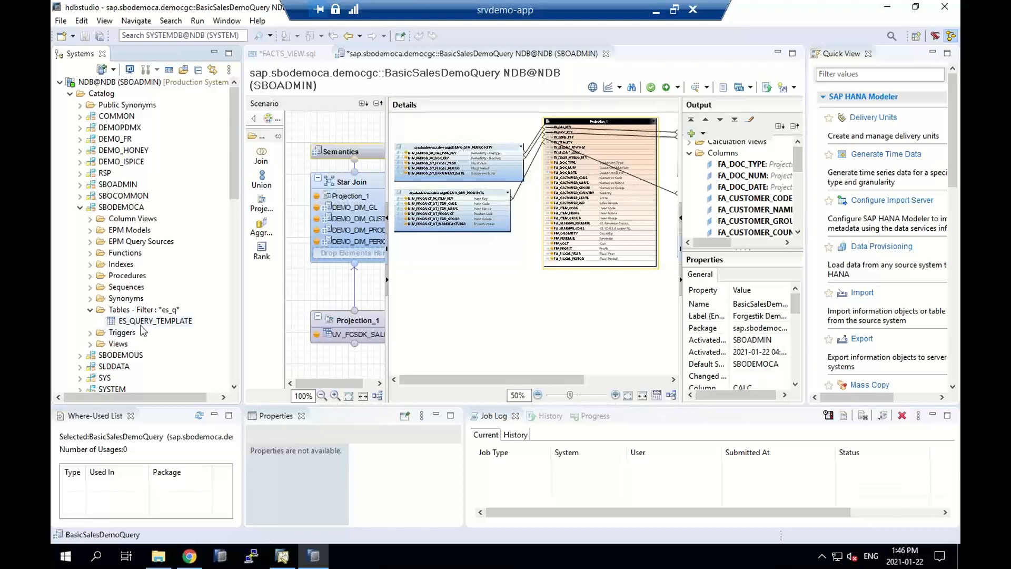
Collapse the SBODEMOCA schema, locate the calculation views in the democgc package, and maximize the BasicSalesDemoQuery editor
{"action": "left_click", "coordinate": [79, 208]}
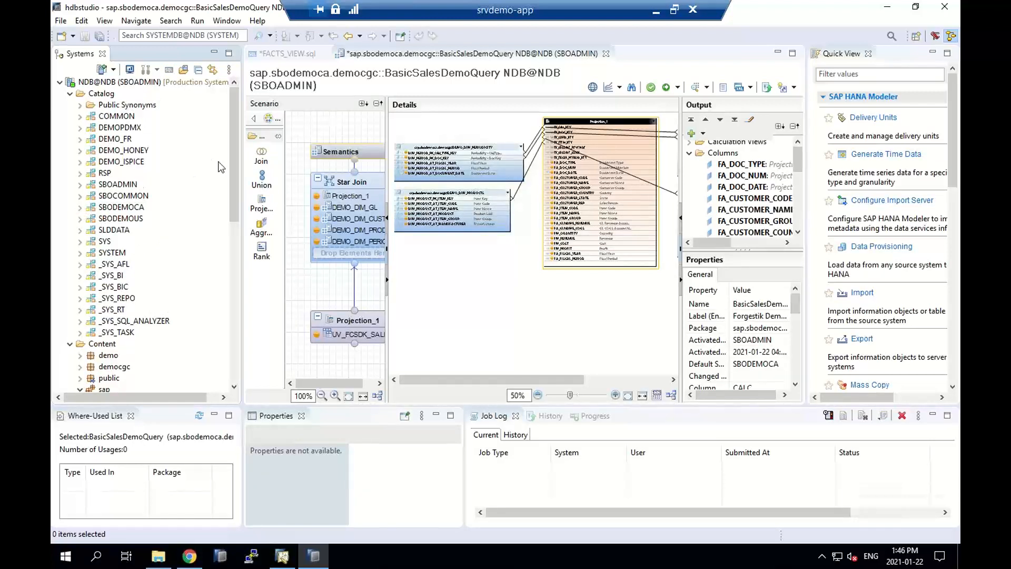
{"action": "scroll", "coordinate": [237, 185], "scroll_direction": "down", "scroll_amount": 2}
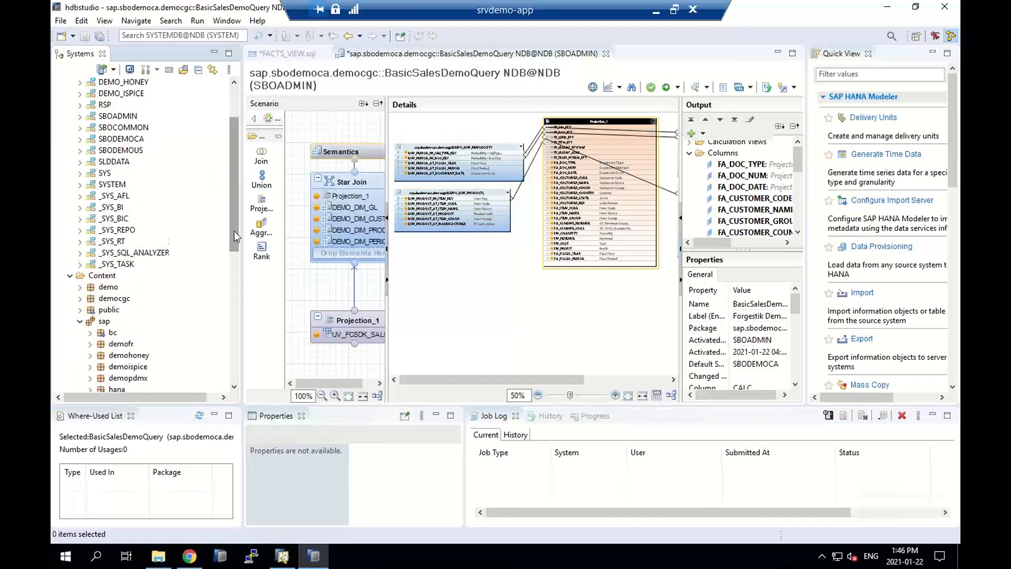
{"action": "scroll", "coordinate": [232, 245], "scroll_direction": "down", "scroll_amount": 5}
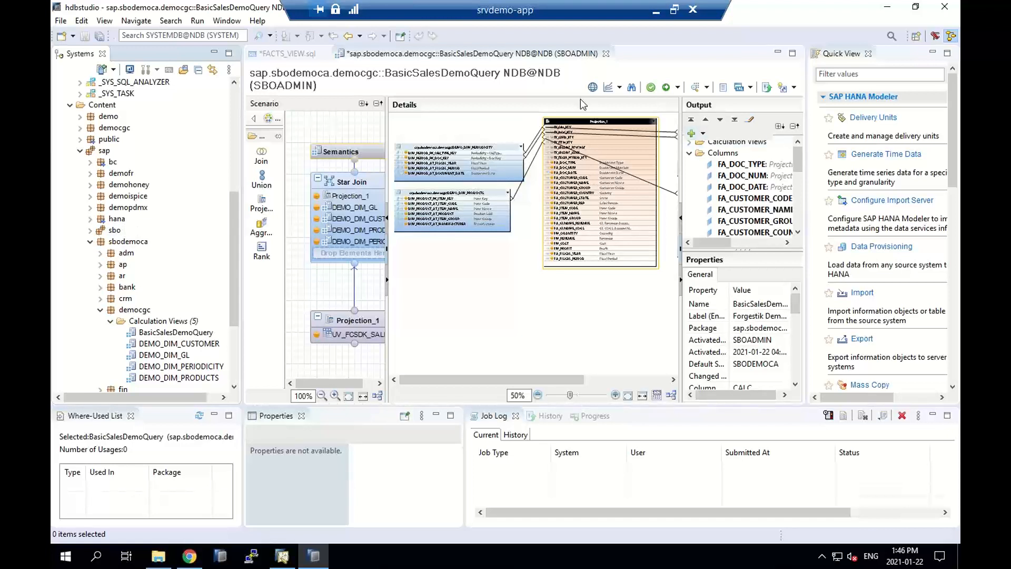
{"action": "double_click", "coordinate": [522, 53]}
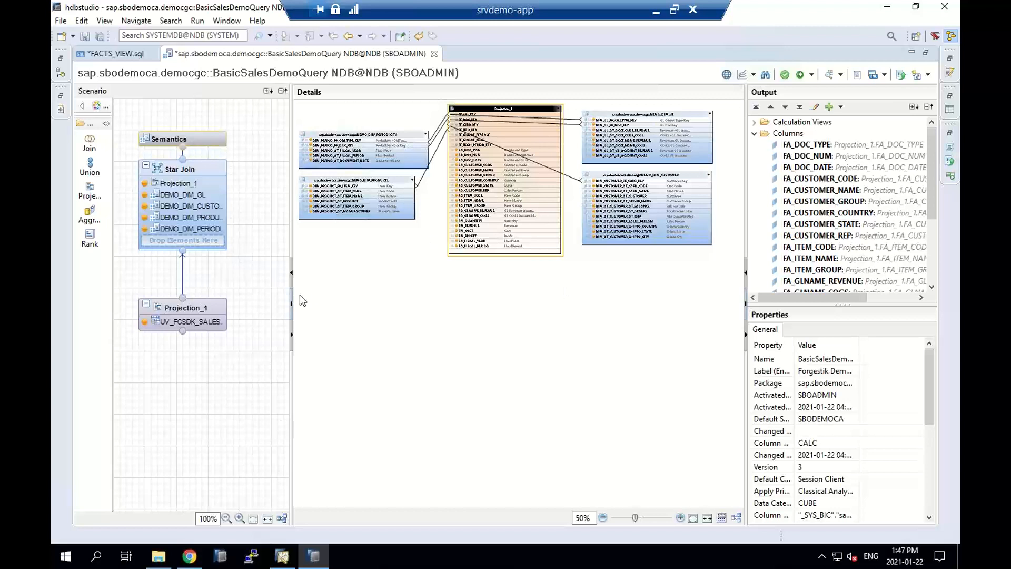
Examine the UV_FCSDK_SALES_FACTS columns in Projection_1 and the fact-to-dimension joins in the Star Join node
{"action": "left_click", "coordinate": [213, 324]}
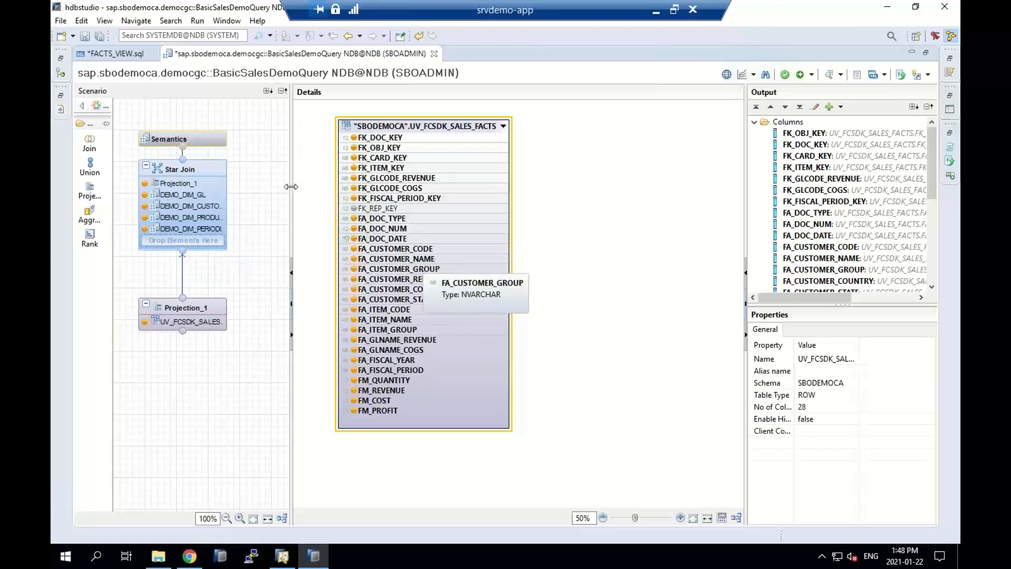
{"action": "left_click", "coordinate": [212, 164]}
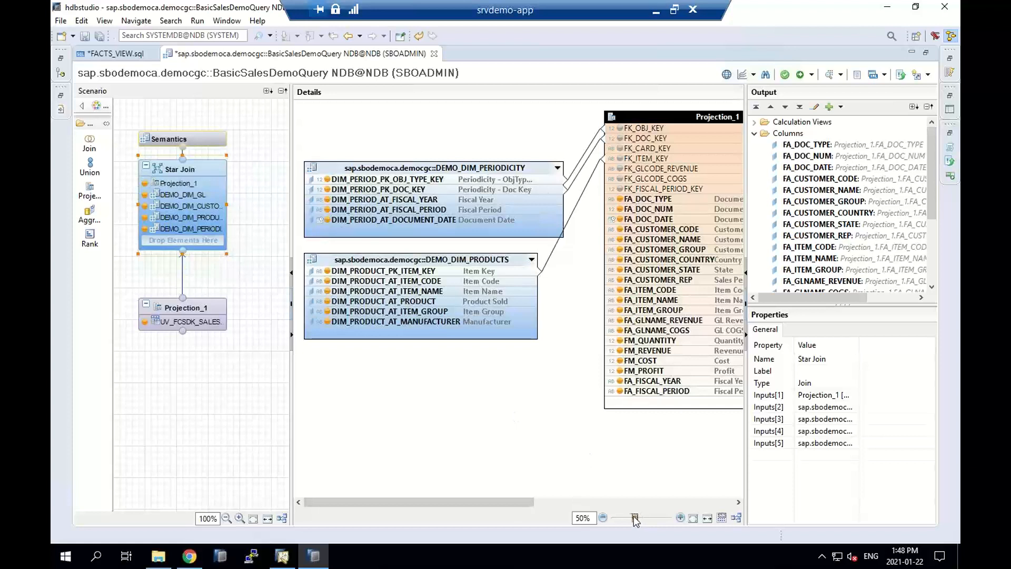
{"action": "left_click_drag", "start_coordinate": [635, 517], "coordinate": [636, 519]}
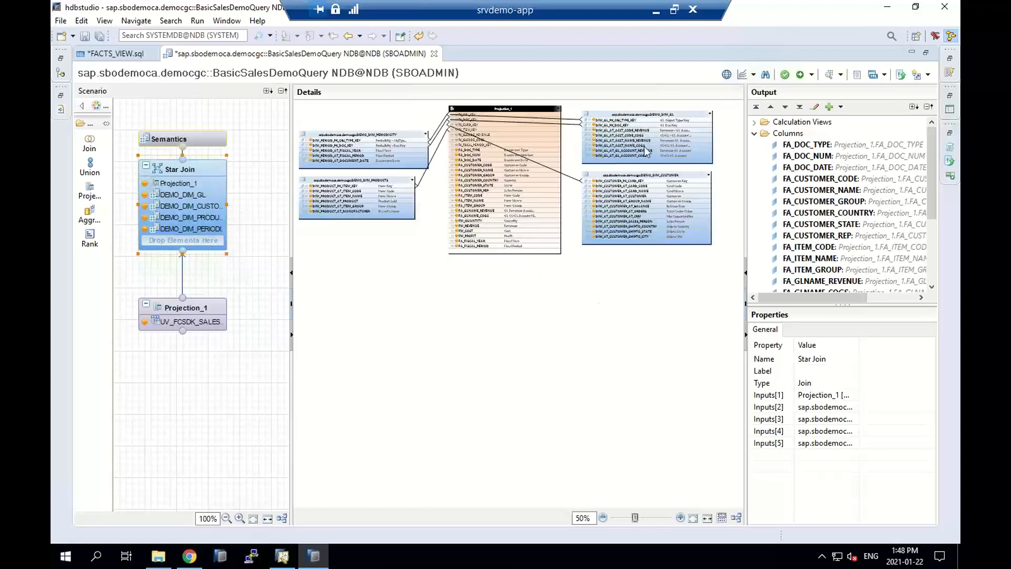
{"action": "mouse_move", "coordinate": [646, 145]}
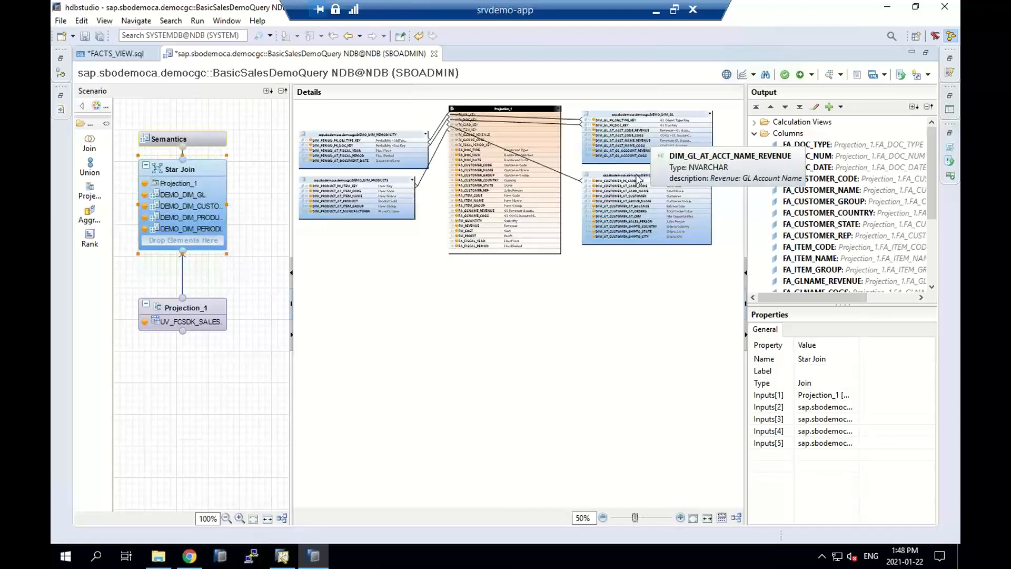
{"action": "mouse_move", "coordinate": [518, 241]}
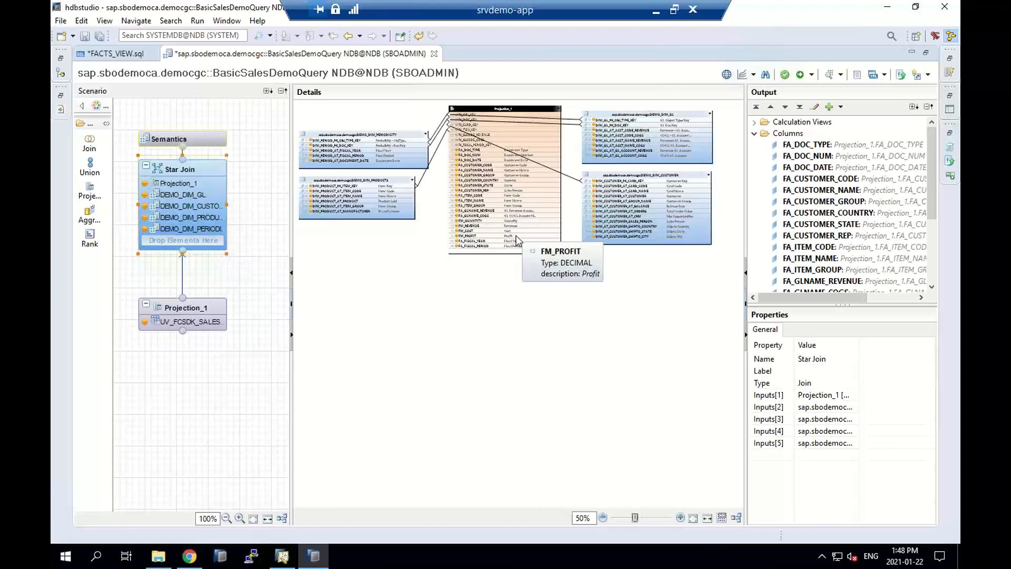
Switch to SAP Business One, launch the Excel Interactive Analysis designer, and start a new pivot table from the Forgestik Demo - Interactive Analysis sources
{"action": "left_click", "coordinate": [282, 556]}
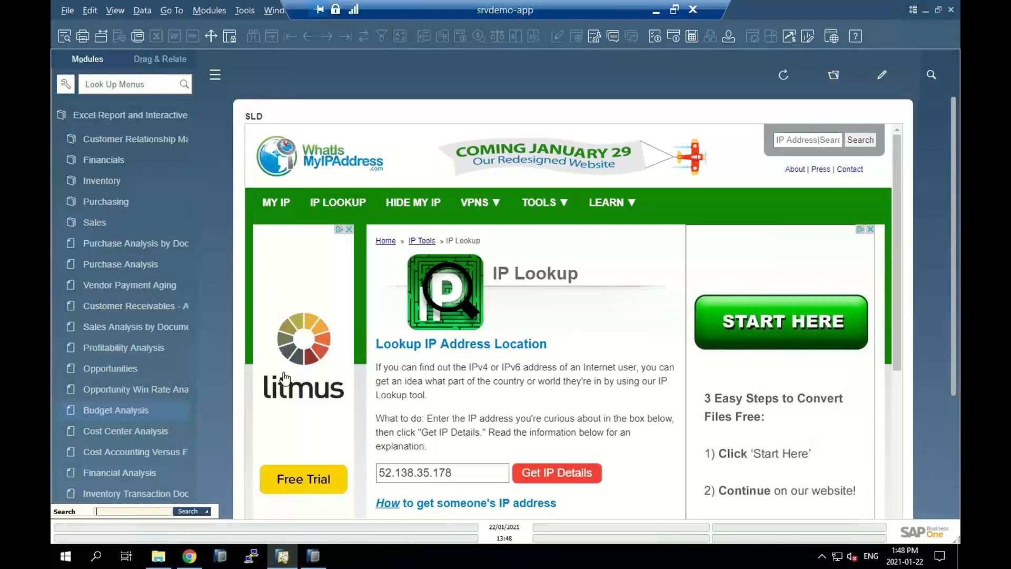
{"action": "left_click", "coordinate": [248, 12]}
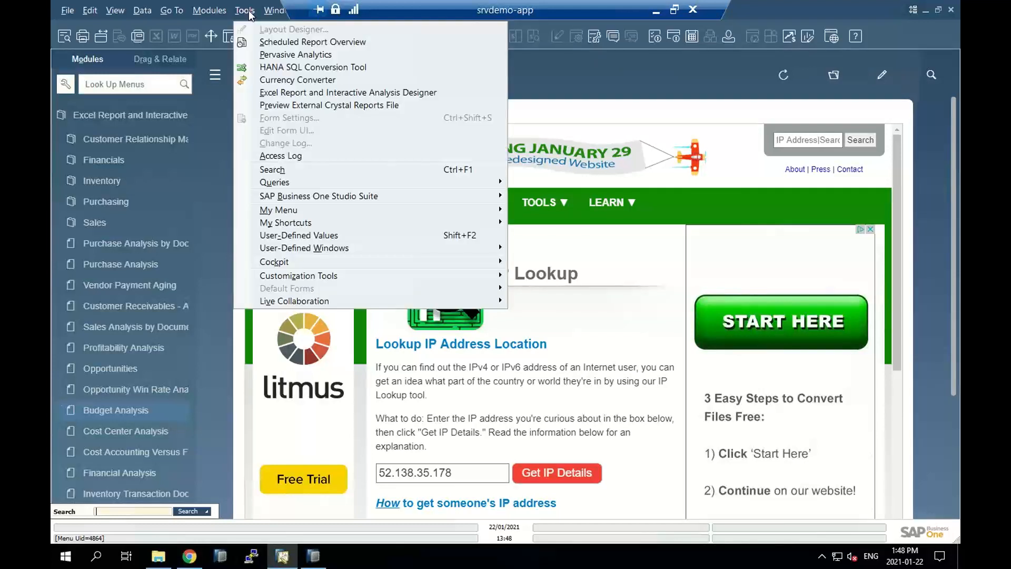
{"action": "left_click", "coordinate": [282, 95]}
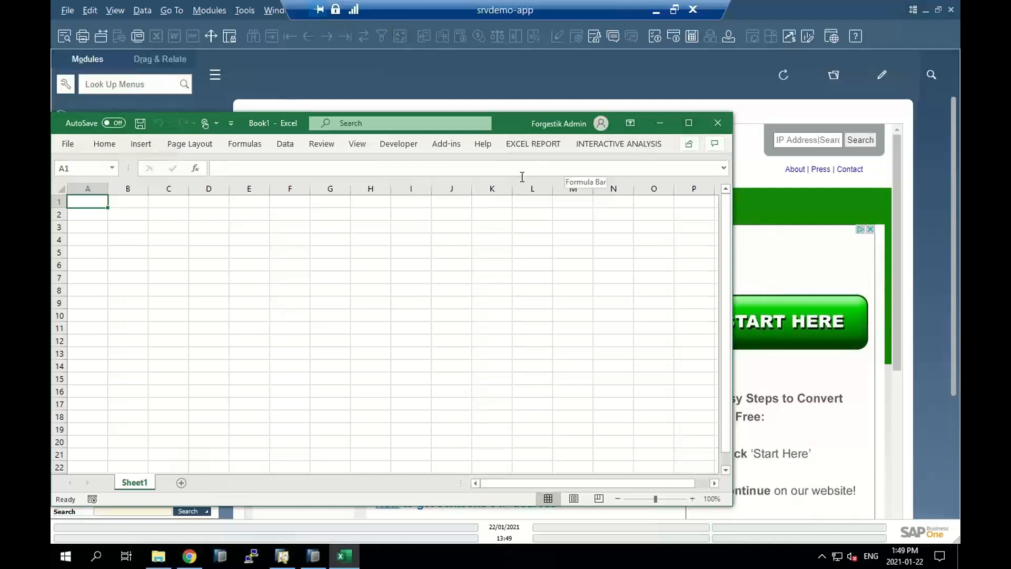
{"action": "left_click", "coordinate": [600, 145]}
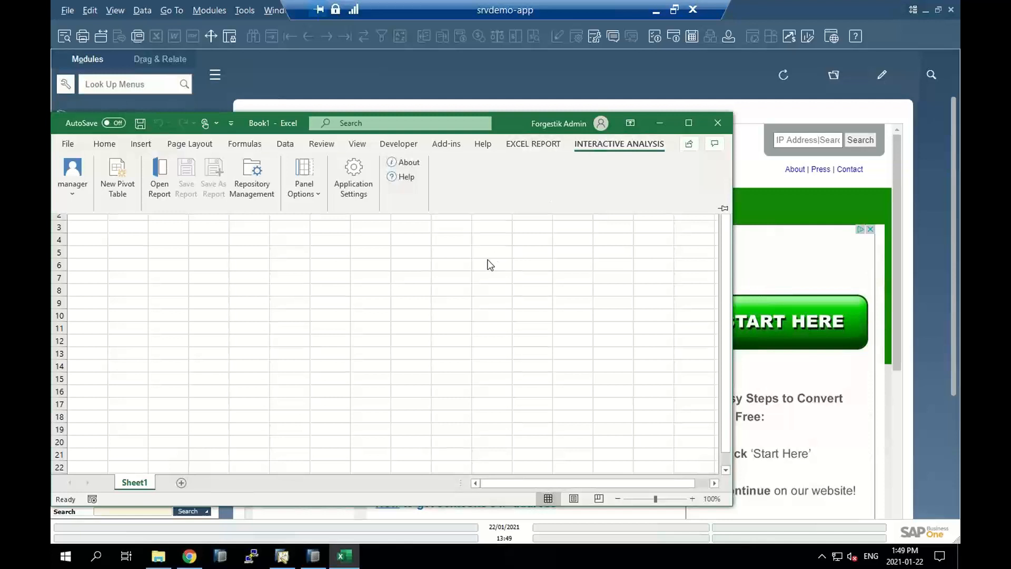
{"action": "left_click", "coordinate": [122, 172]}
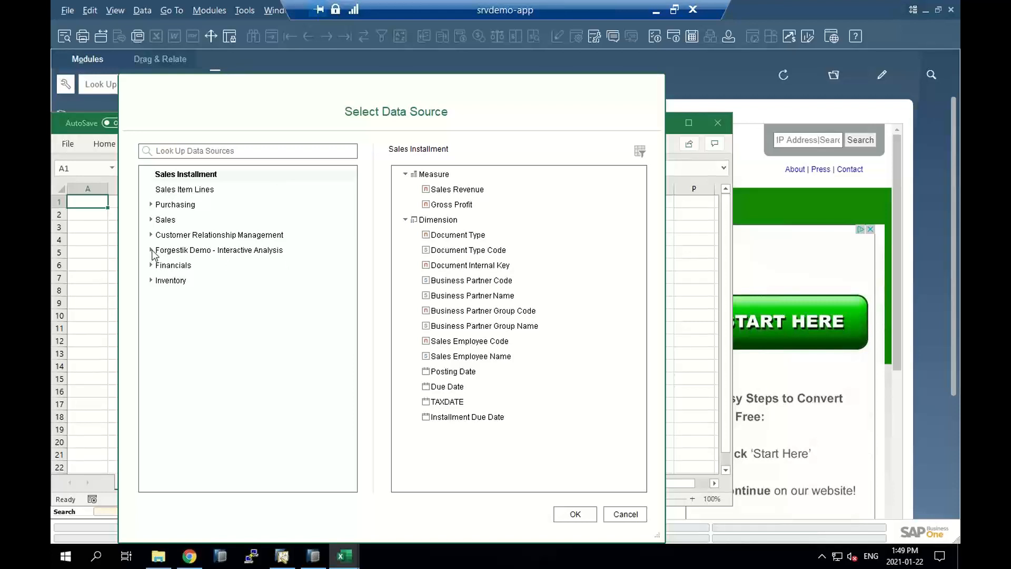
{"action": "left_click", "coordinate": [151, 251]}
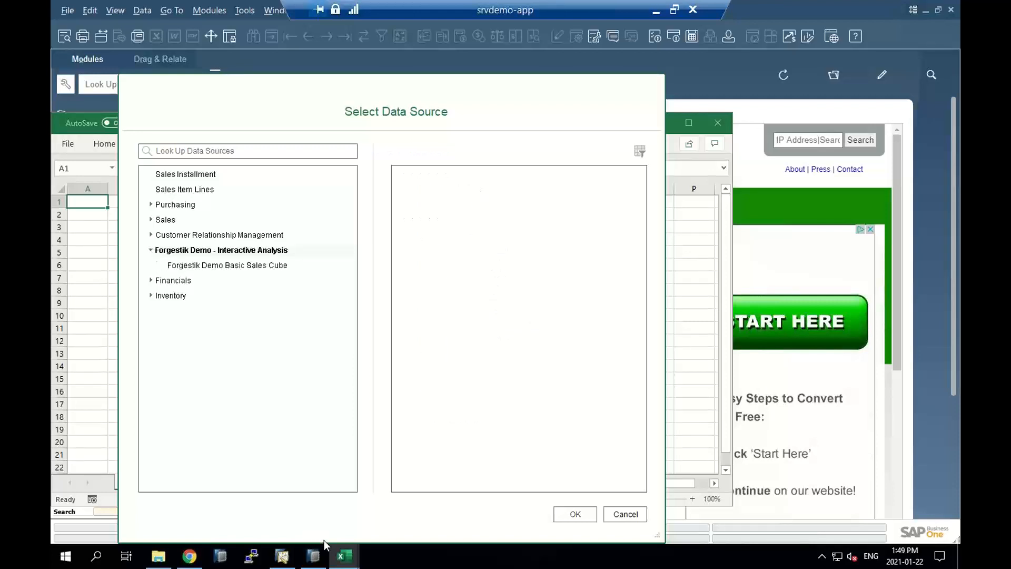
Switch to hdbstudio, restore the editor layout, and review where the calculation views sit in the democgc package
{"action": "left_click", "coordinate": [314, 555]}
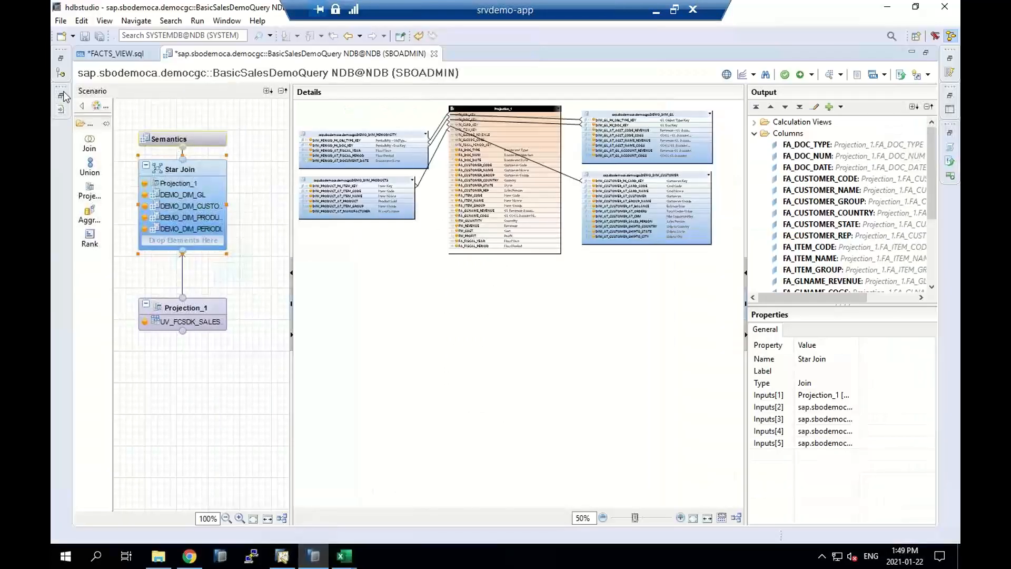
{"action": "double_click", "coordinate": [253, 51]}
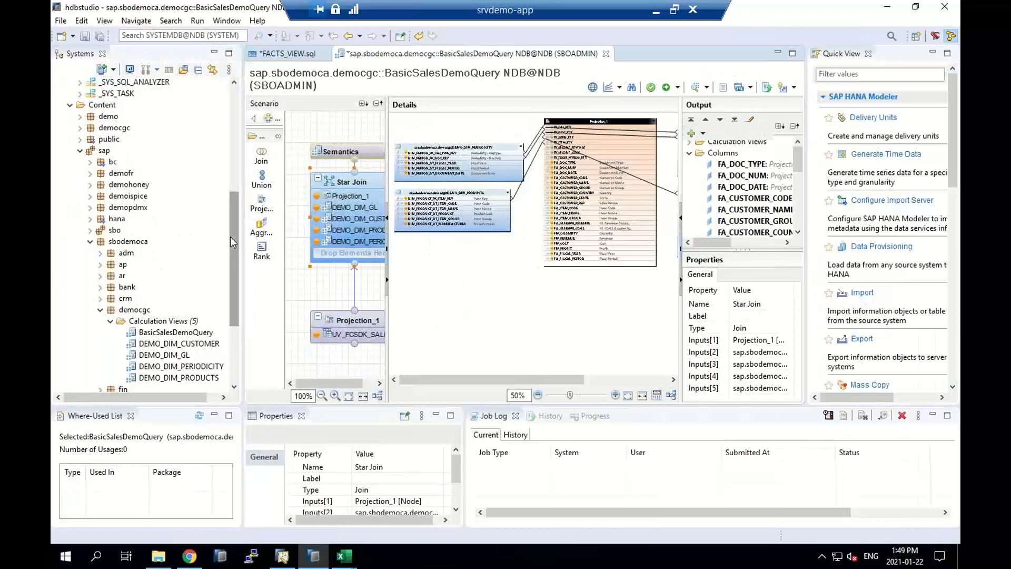
{"action": "left_click_drag", "start_coordinate": [233, 238], "coordinate": [239, 255]}
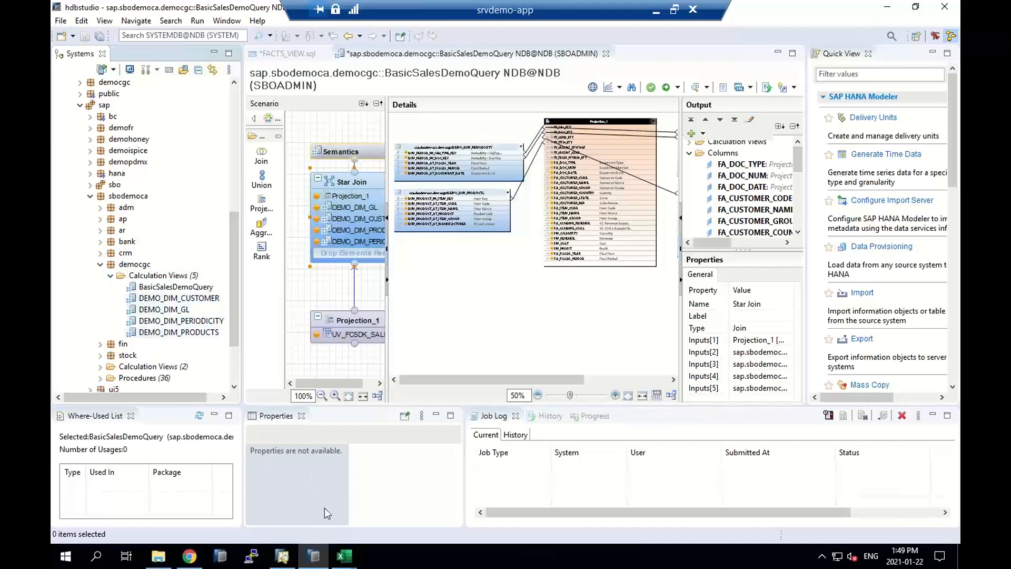
Return to Excel's data source selection and use Forgestik Demo Basic Sales Cube for the pivot table
{"action": "left_click", "coordinate": [346, 554]}
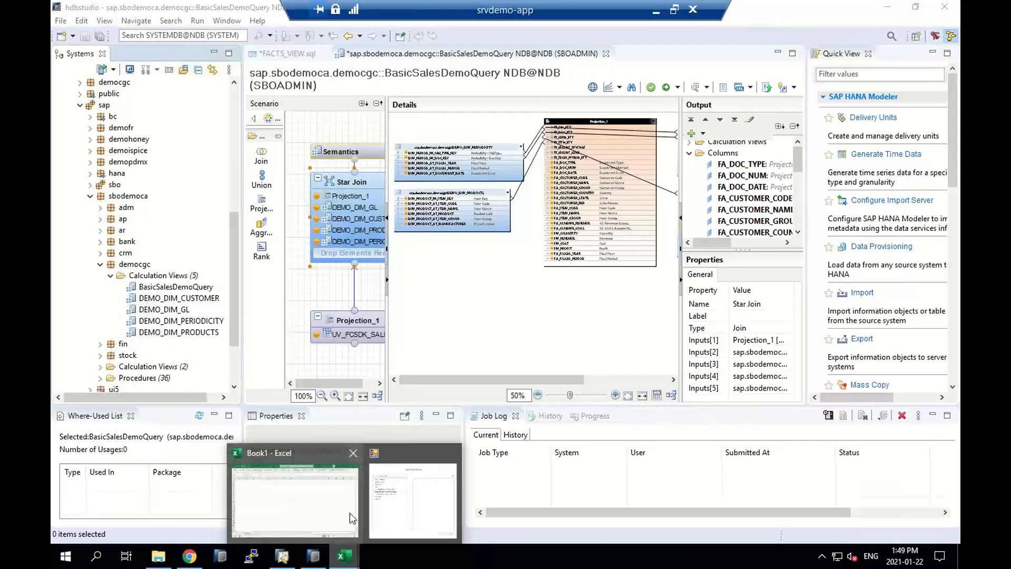
{"action": "left_click", "coordinate": [397, 501]}
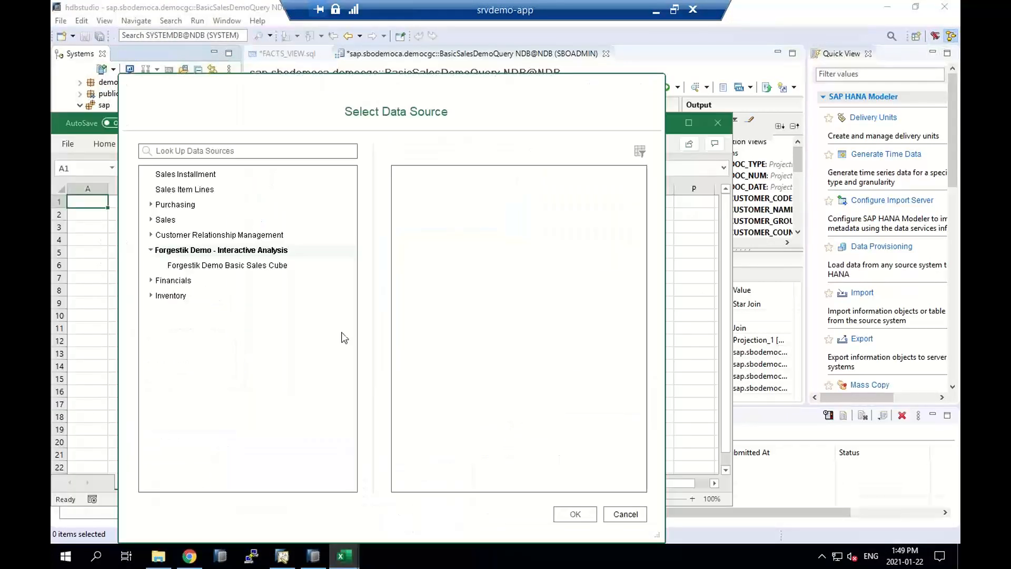
{"action": "left_click", "coordinate": [216, 268]}
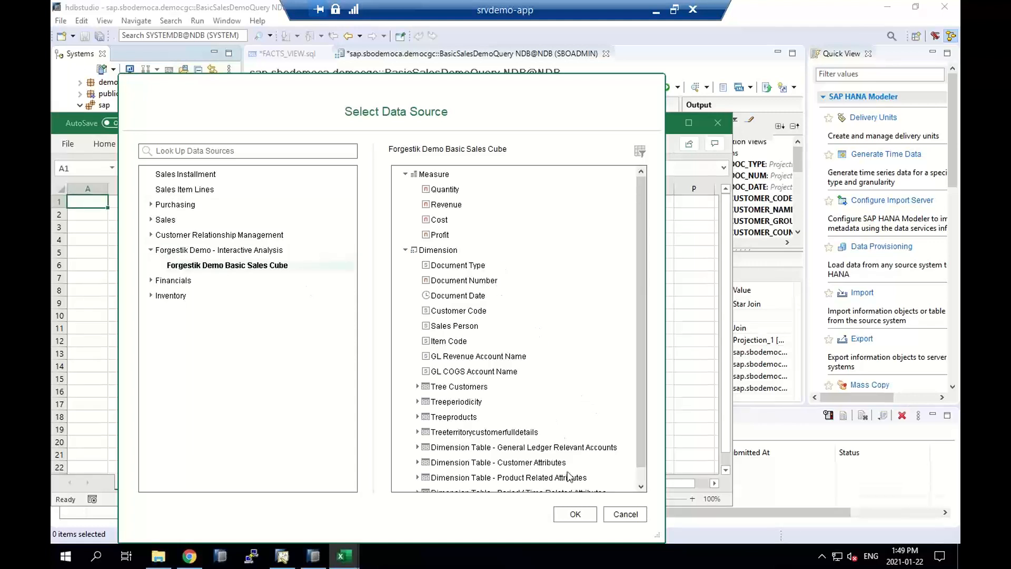
{"action": "left_click", "coordinate": [575, 514]}
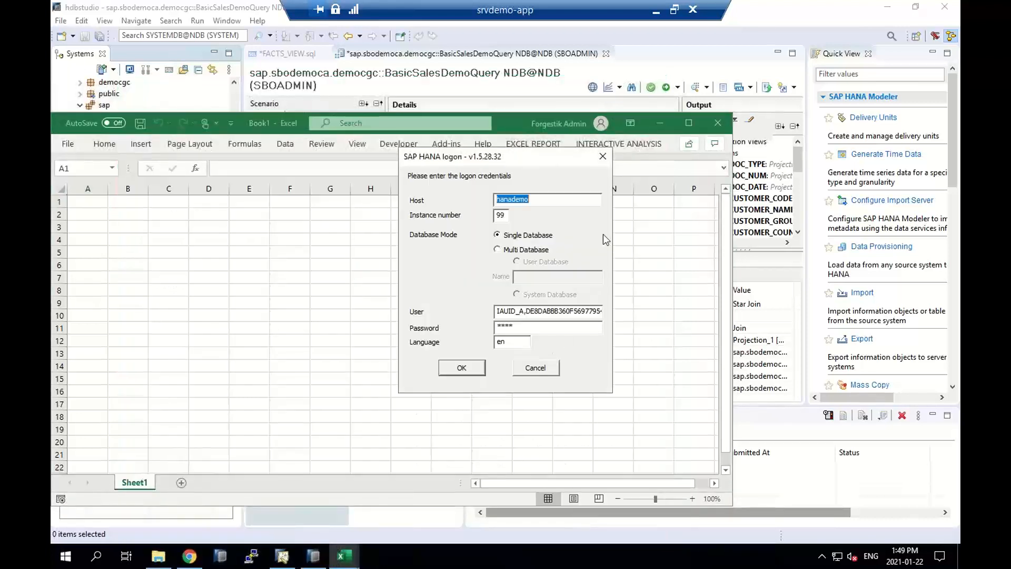
Fill in the SAP HANA logon with instance number 00, user SBOADMIN and the account password
{"action": "key", "text": "Tab"}
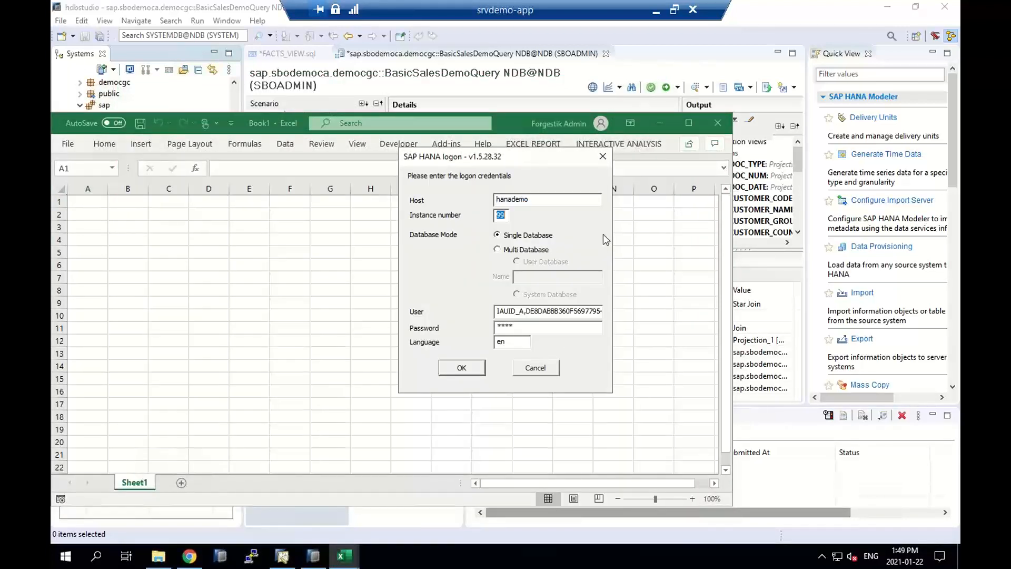
{"action": "type", "text": "00"}
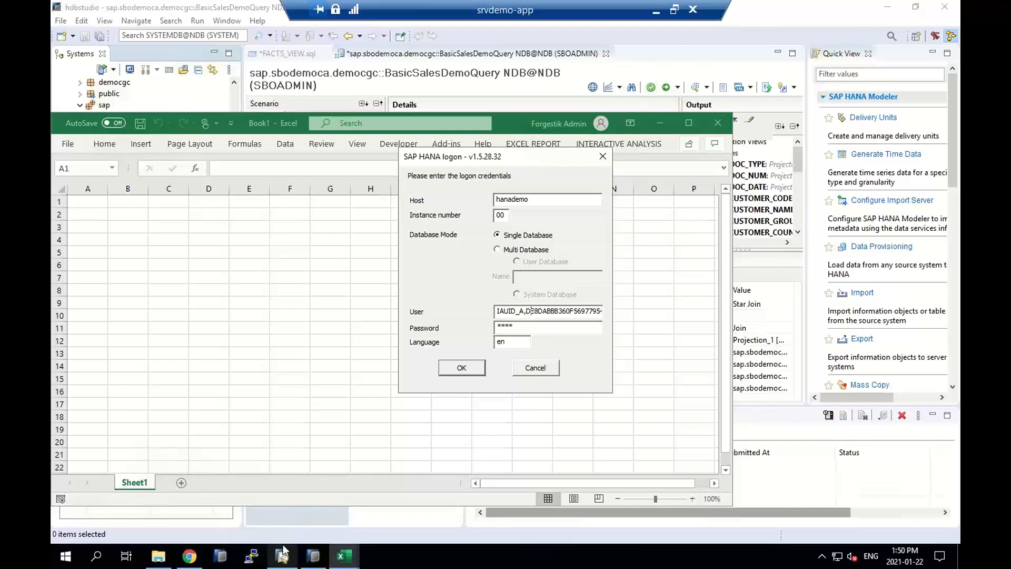
{"action": "double_click", "coordinate": [550, 311]}
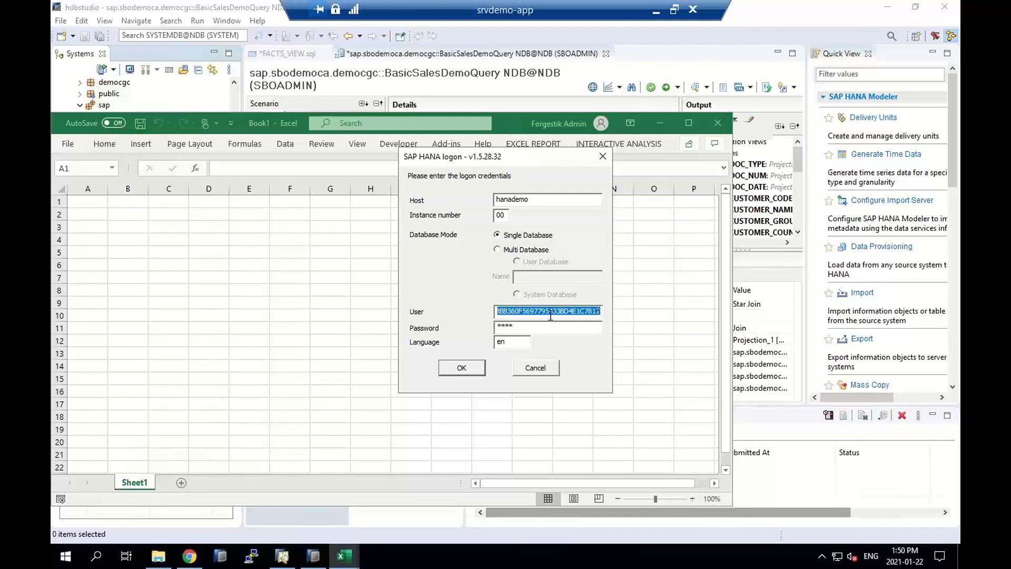
{"action": "type", "text": "SBOADMIN"}
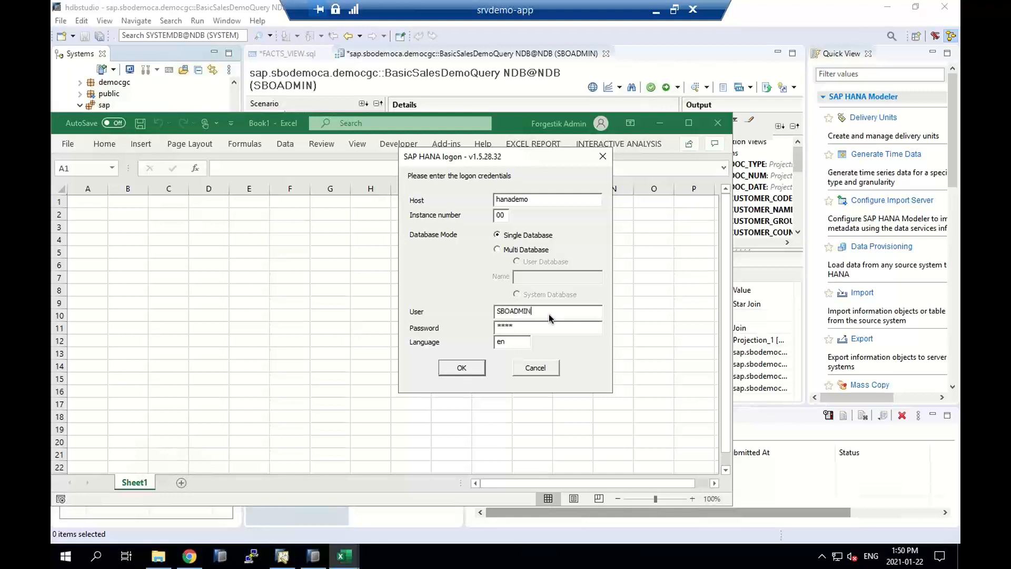
{"action": "key", "text": "Tab"}
{"action": "type", "text": "**********"}
Set the database mode to Multi Database with user database NDB, log on, and maximize the workbook window
{"action": "left_click", "coordinate": [501, 252]}
{"action": "left_click", "coordinate": [535, 277]}
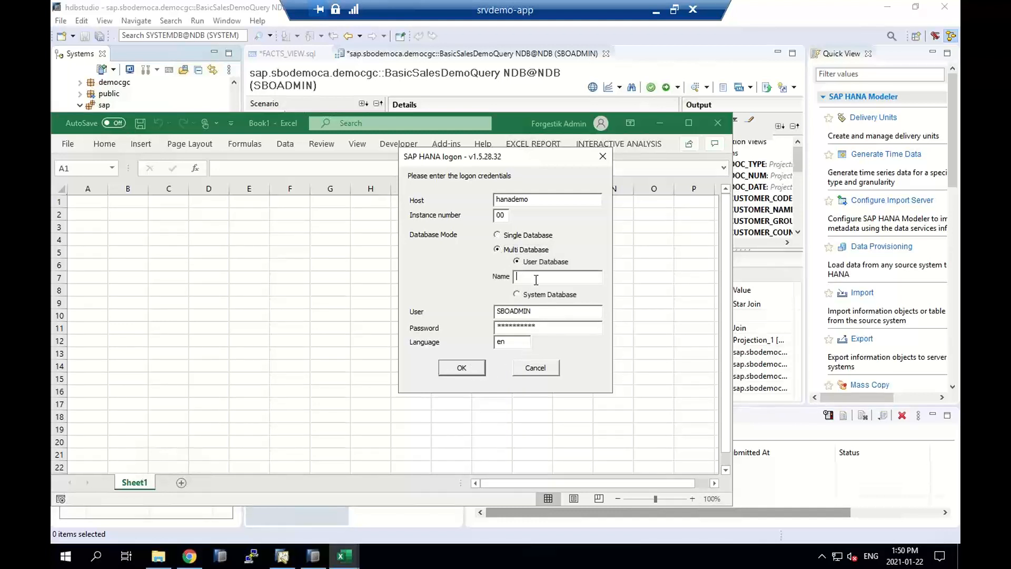
{"action": "type", "text": "NDB"}
{"action": "left_click", "coordinate": [469, 366]}
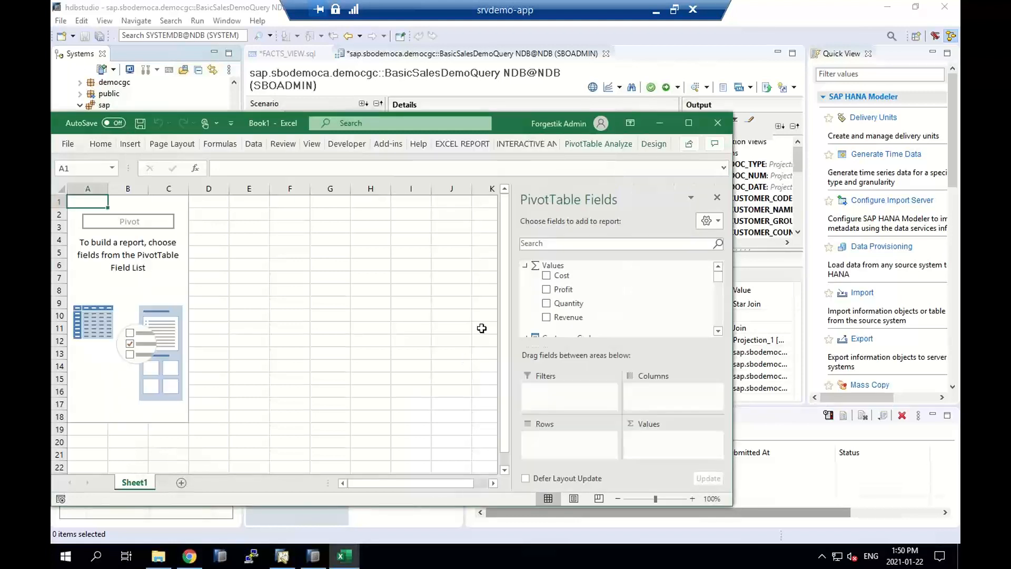
{"action": "left_click", "coordinate": [690, 127]}
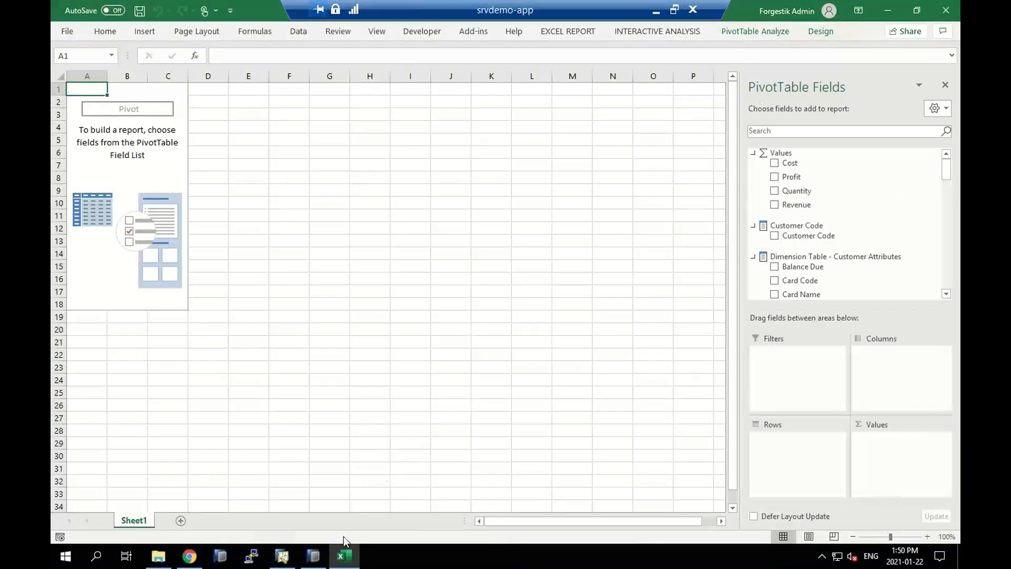
Switch to hdbstudio to review the Star Join's fact and dimension tables, and return to the Excel pivot table
{"action": "left_click", "coordinate": [314, 556]}
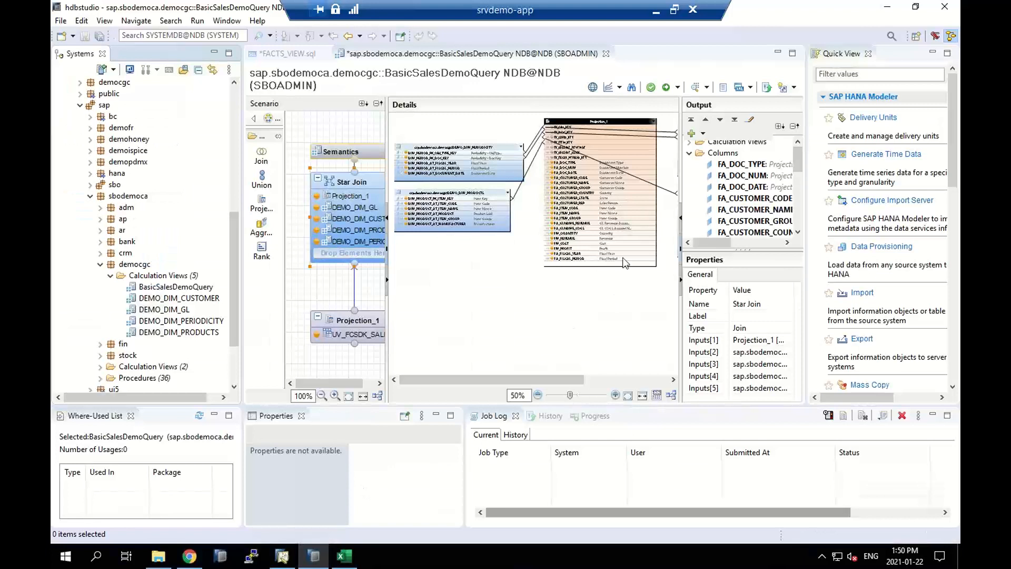
{"action": "mouse_move", "coordinate": [608, 189]}
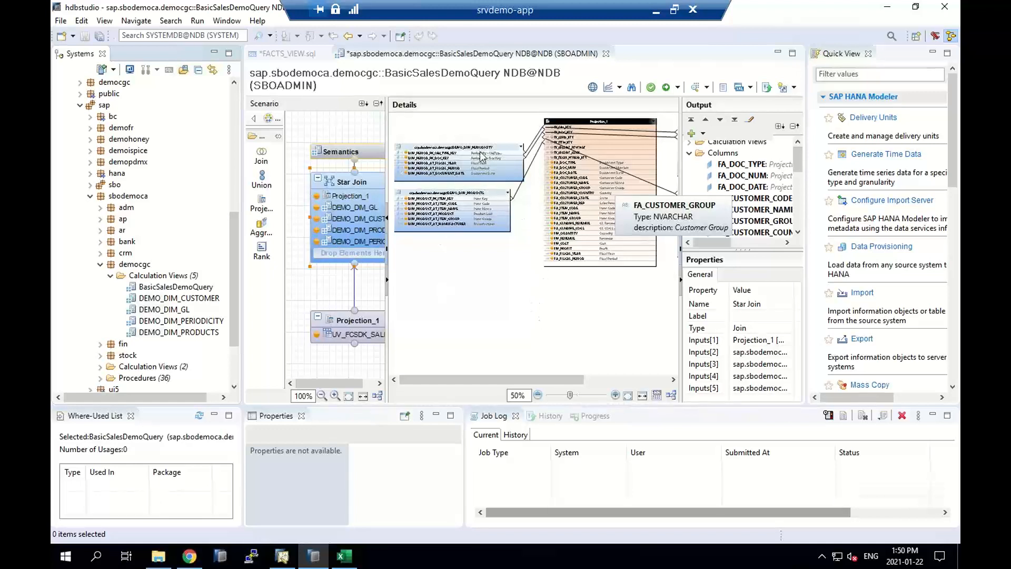
{"action": "left_click", "coordinate": [345, 556]}
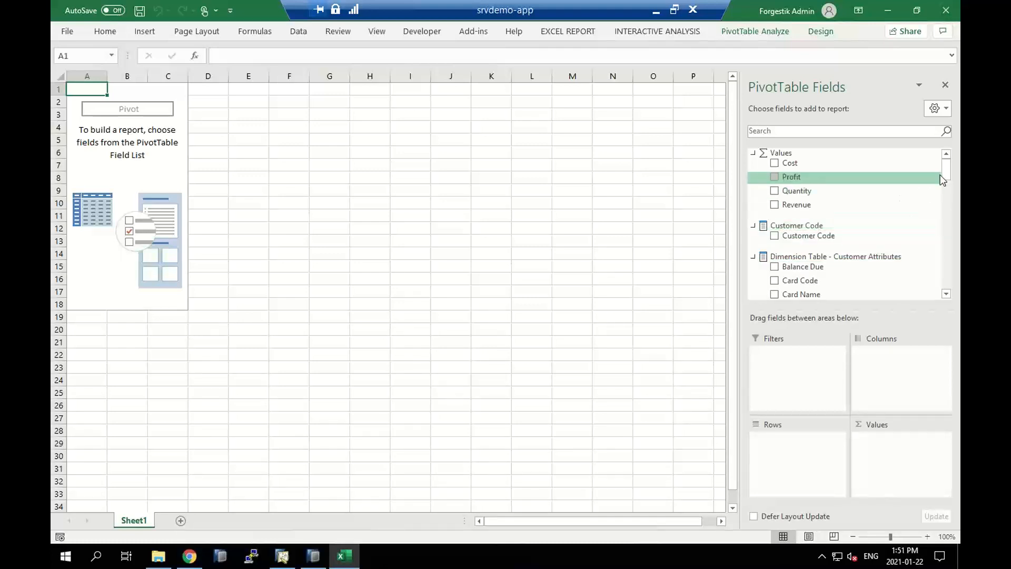
Collapse the four dimension tables in the pivot field list, and expand General Ledger Relevant Accounts again to examine its fields
{"action": "left_click_drag", "start_coordinate": [946, 176], "coordinate": [946, 188]}
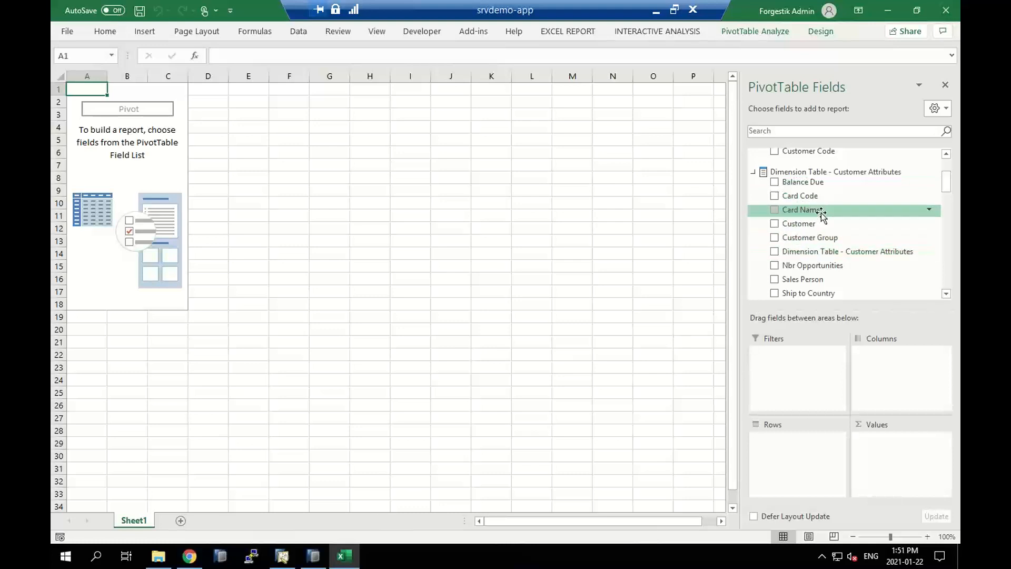
{"action": "left_click", "coordinate": [754, 172]}
{"action": "left_click", "coordinate": [753, 191]}
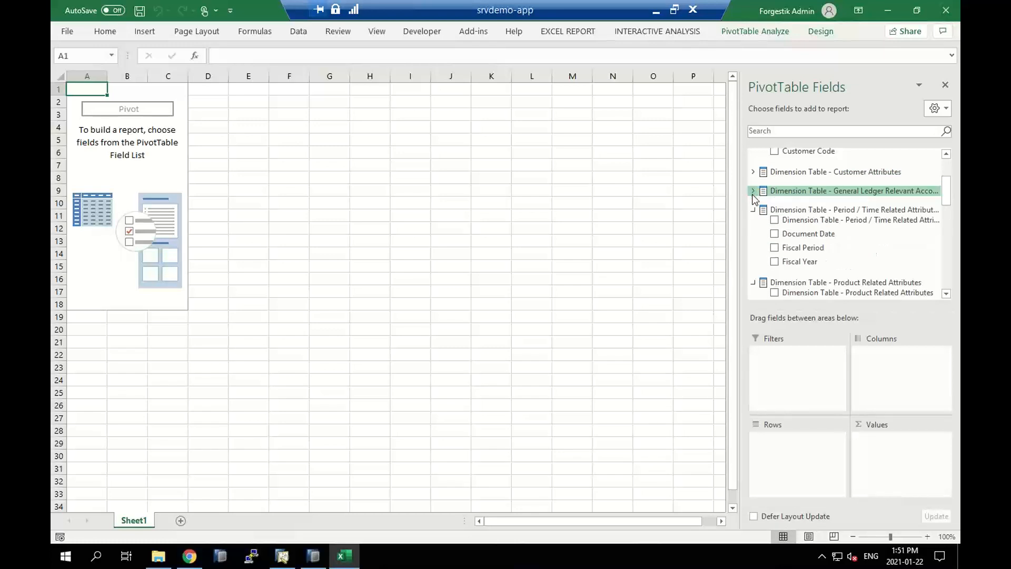
{"action": "left_click", "coordinate": [753, 211]}
{"action": "left_click", "coordinate": [754, 229]}
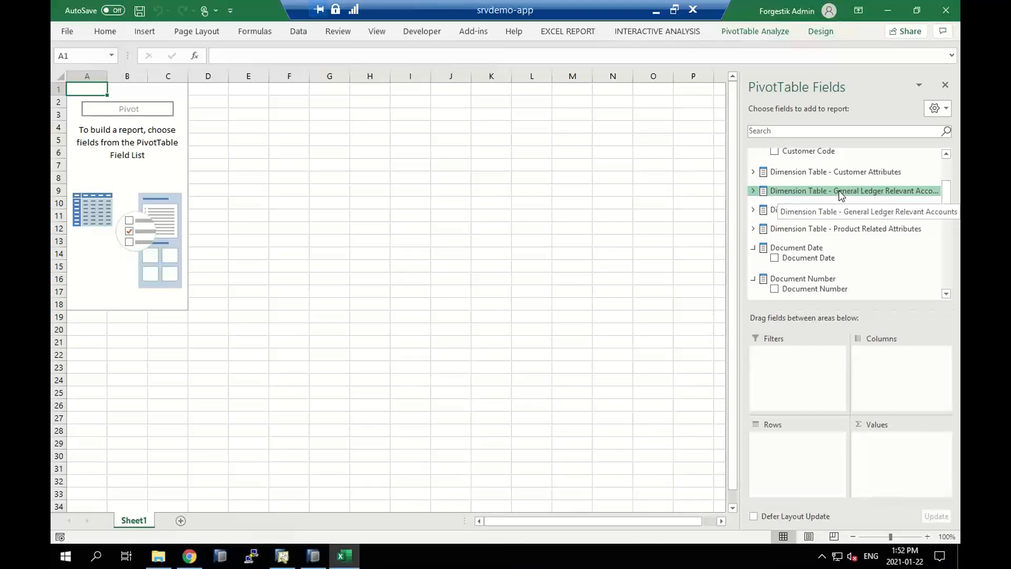
{"action": "left_click", "coordinate": [753, 192]}
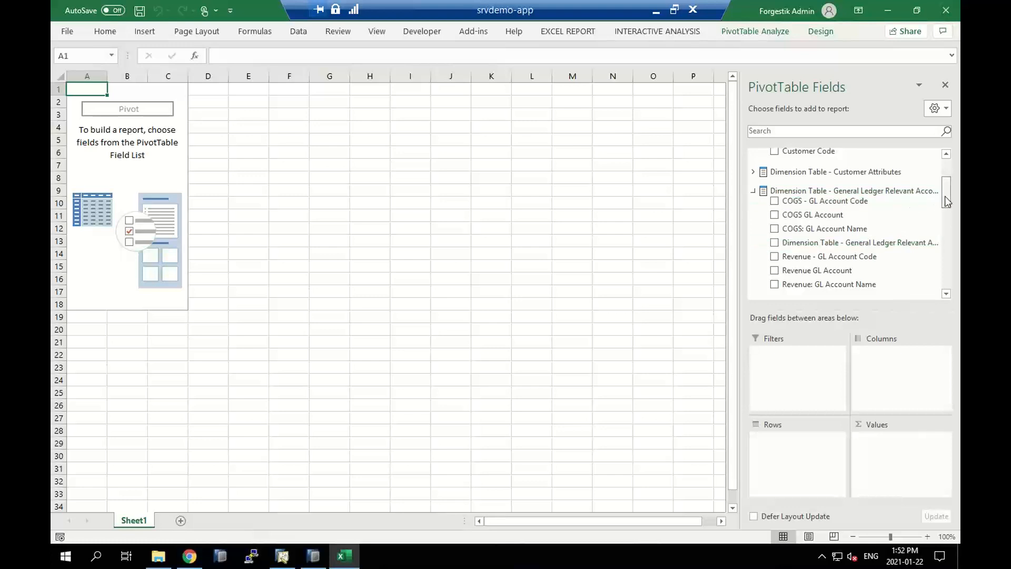
Add Revenue GL Account from the General Ledger dimension to the pivot rows and Revenue to the values
{"action": "left_click_drag", "start_coordinate": [946, 201], "coordinate": [946, 207]}
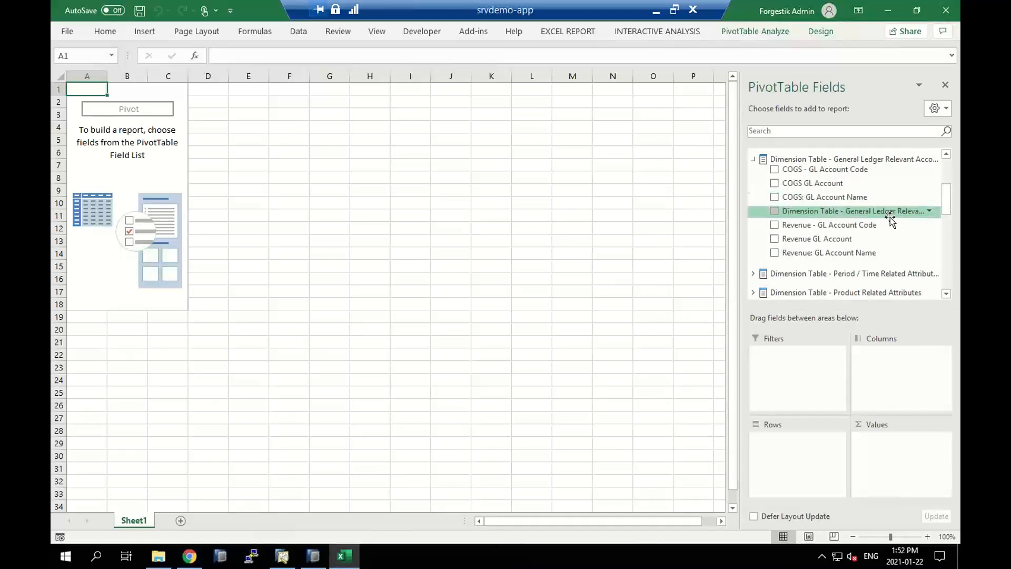
{"action": "left_click", "coordinate": [774, 238]}
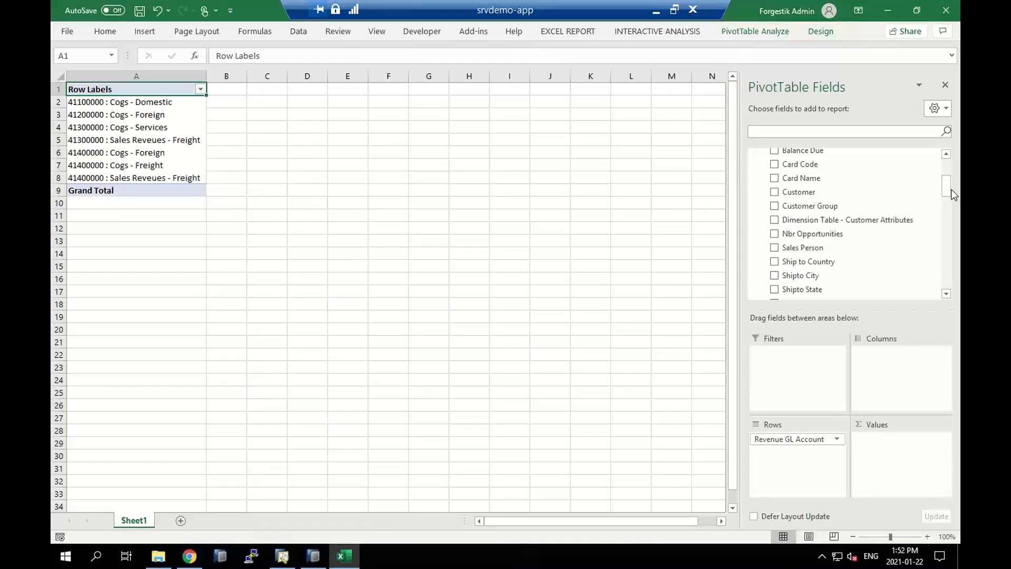
{"action": "left_click_drag", "start_coordinate": [947, 188], "coordinate": [948, 127]}
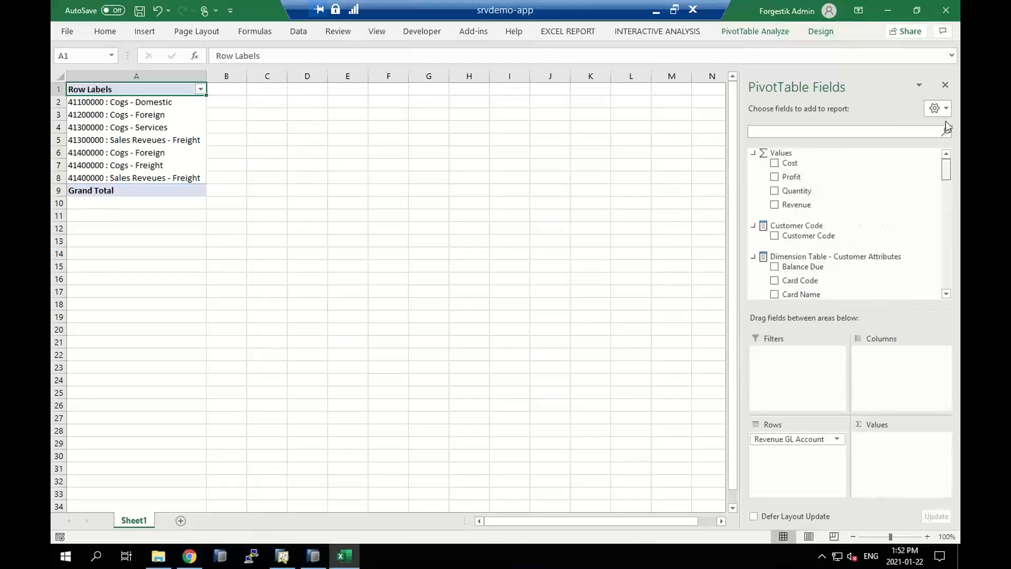
{"action": "left_click", "coordinate": [775, 206]}
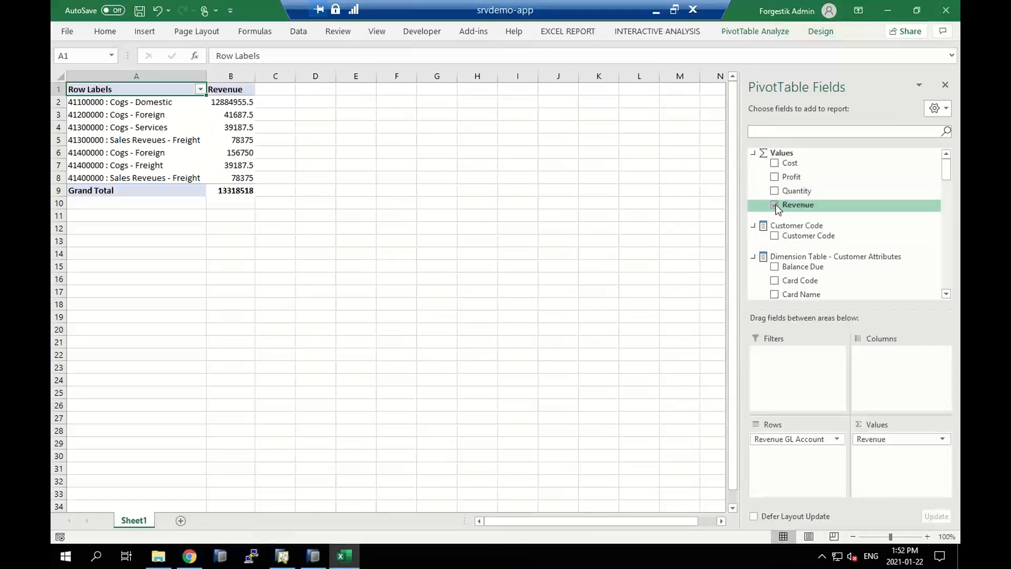
Add Cost and Profit to the pivot values, with Cost placed between Revenue and Profit
{"action": "left_click", "coordinate": [775, 177]}
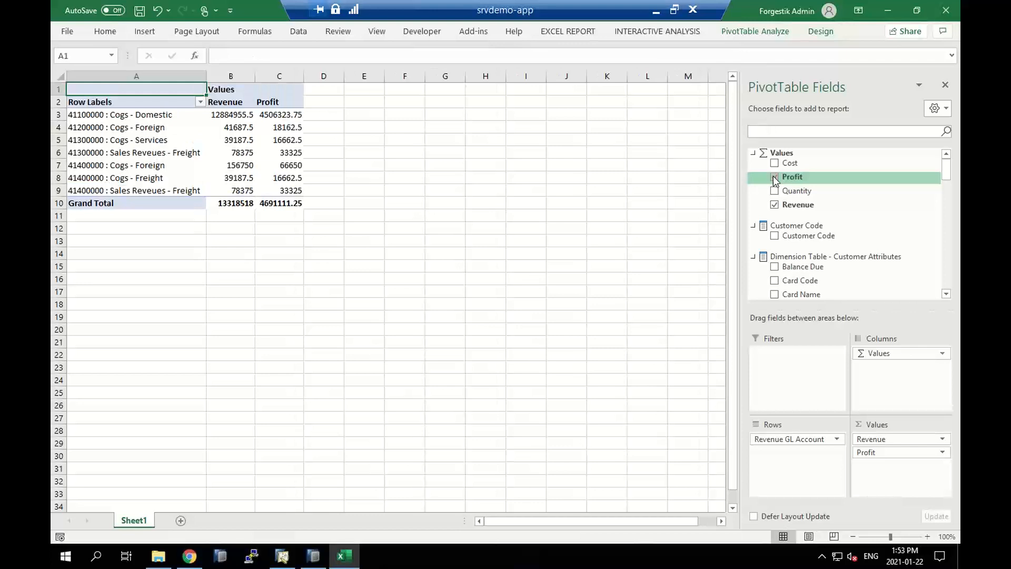
{"action": "left_click", "coordinate": [774, 178]}
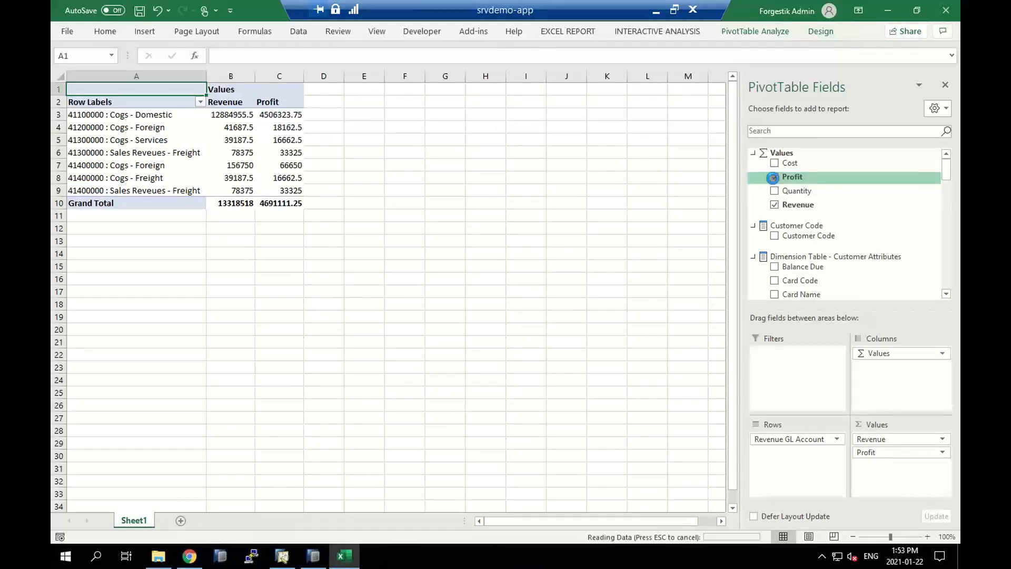
{"action": "left_click", "coordinate": [774, 163]}
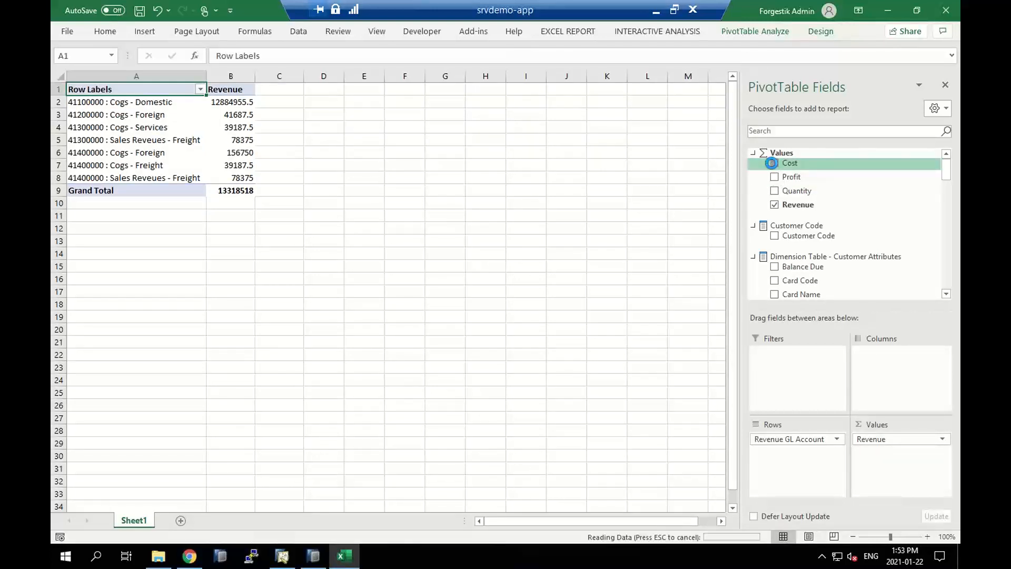
{"action": "left_click", "coordinate": [774, 178]}
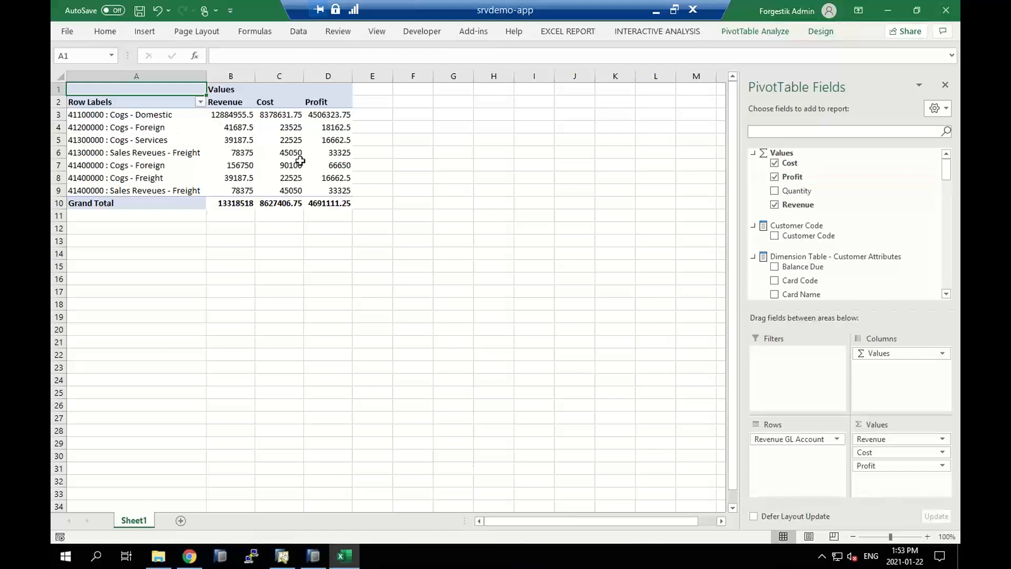
{"action": "mouse_move", "coordinate": [302, 162]}
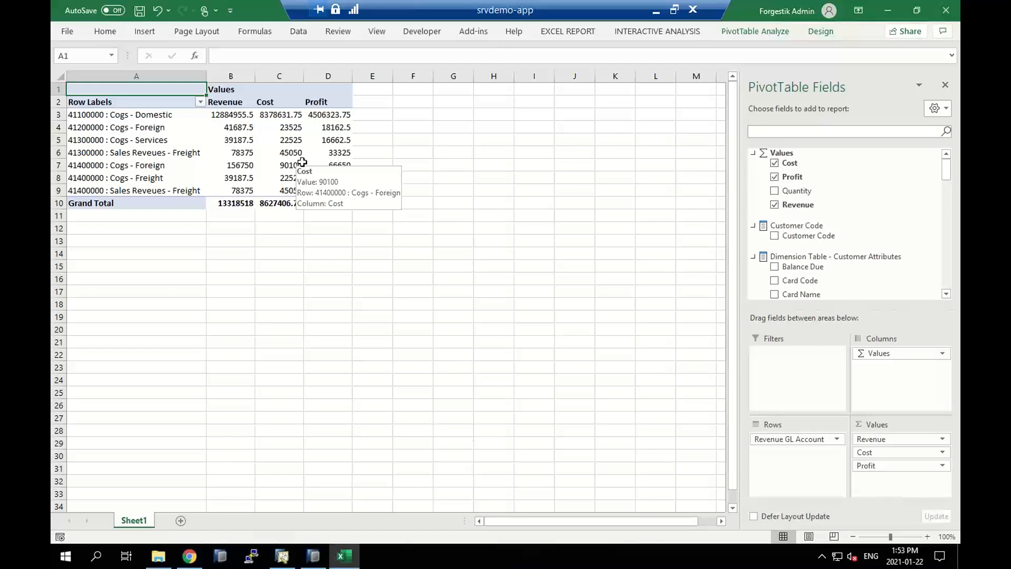
Switch to hdbstudio to view the calculation view's model, and return to Excel to examine revenue and cost per GL account
{"action": "left_click", "coordinate": [312, 555]}
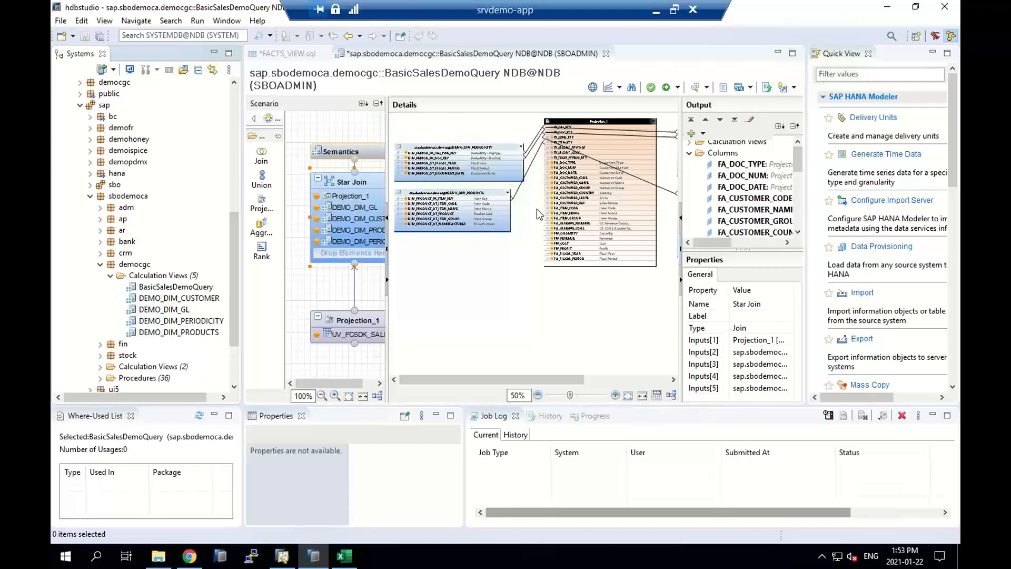
{"action": "left_click", "coordinate": [347, 554]}
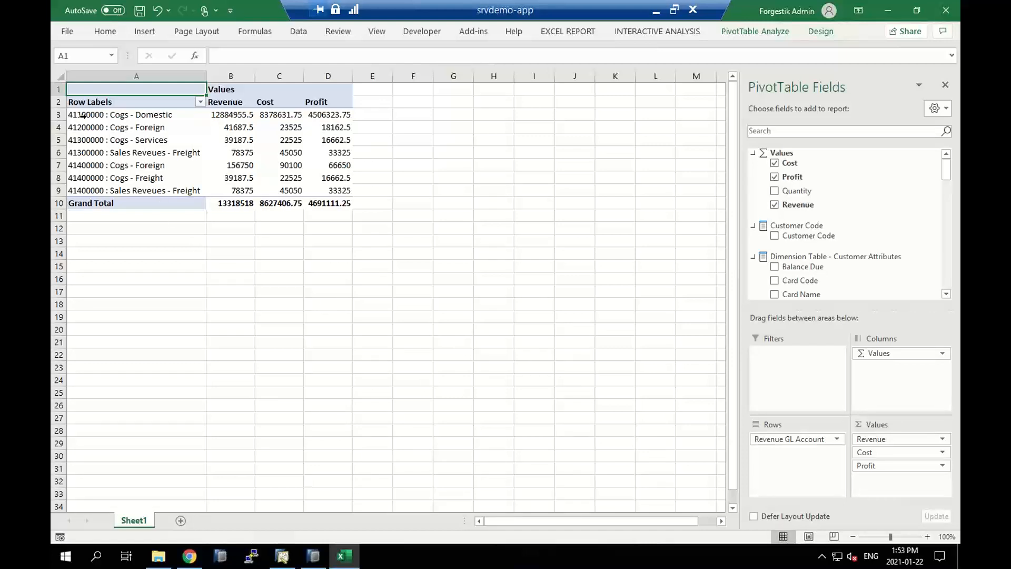
{"action": "mouse_move", "coordinate": [211, 111]}
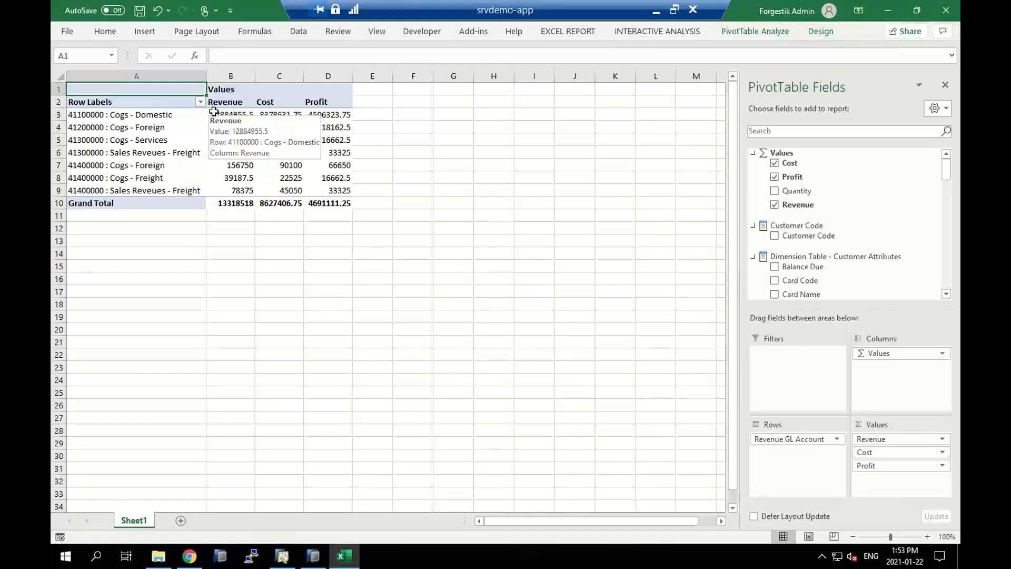
{"action": "mouse_move", "coordinate": [295, 118]}
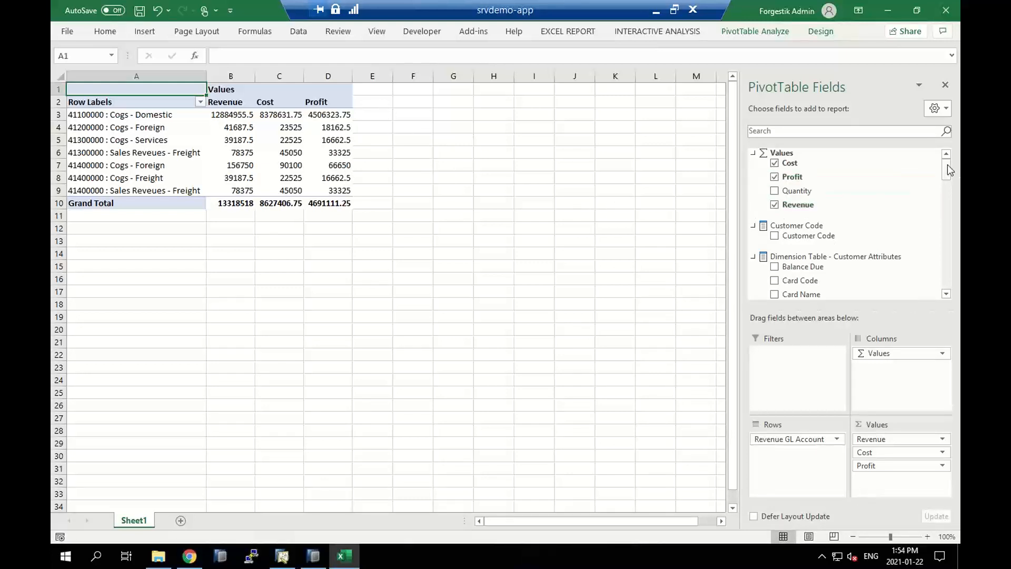
Add Item Group from the Product Related Attributes dimension as a second row level beneath Revenue GL Account
{"action": "left_click_drag", "start_coordinate": [949, 168], "coordinate": [950, 191]}
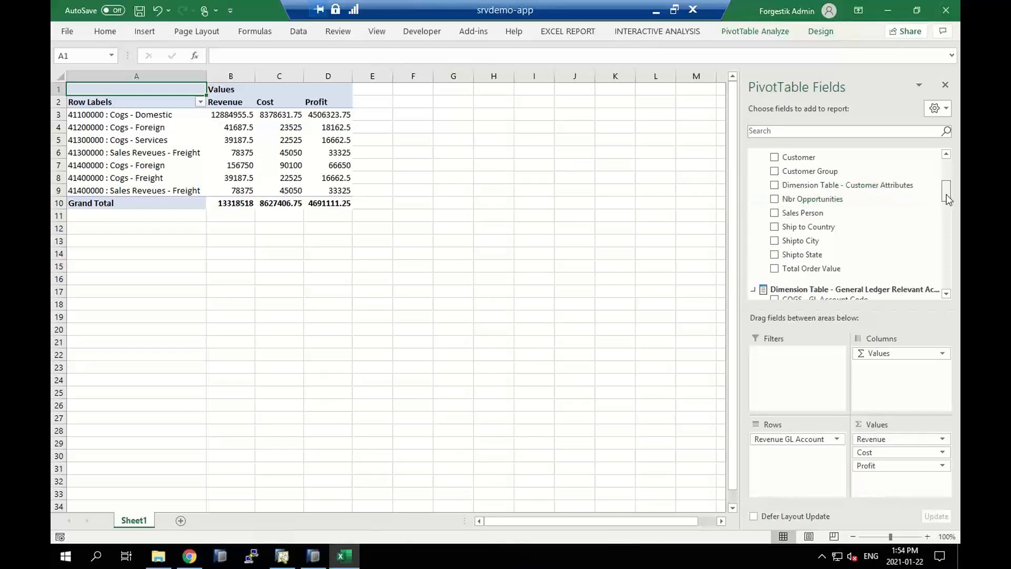
{"action": "left_click_drag", "start_coordinate": [946, 194], "coordinate": [952, 235]}
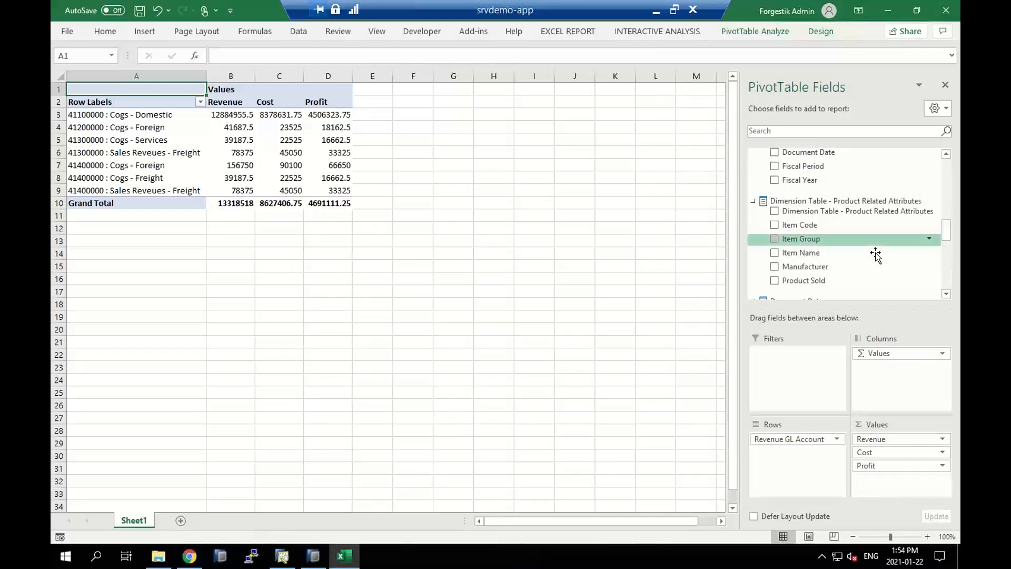
{"action": "left_click", "coordinate": [773, 239]}
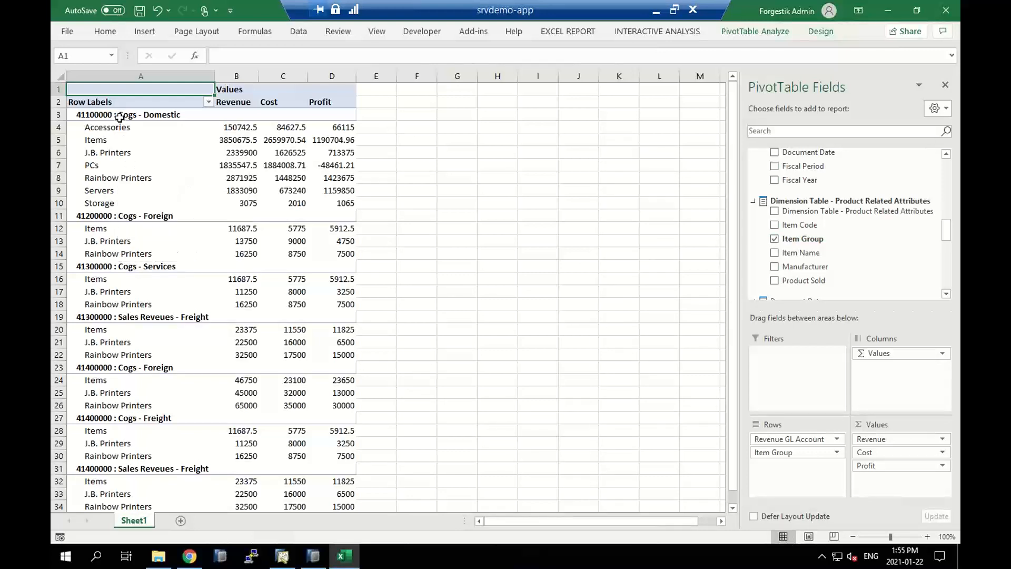
{"action": "mouse_move", "coordinate": [120, 118]}
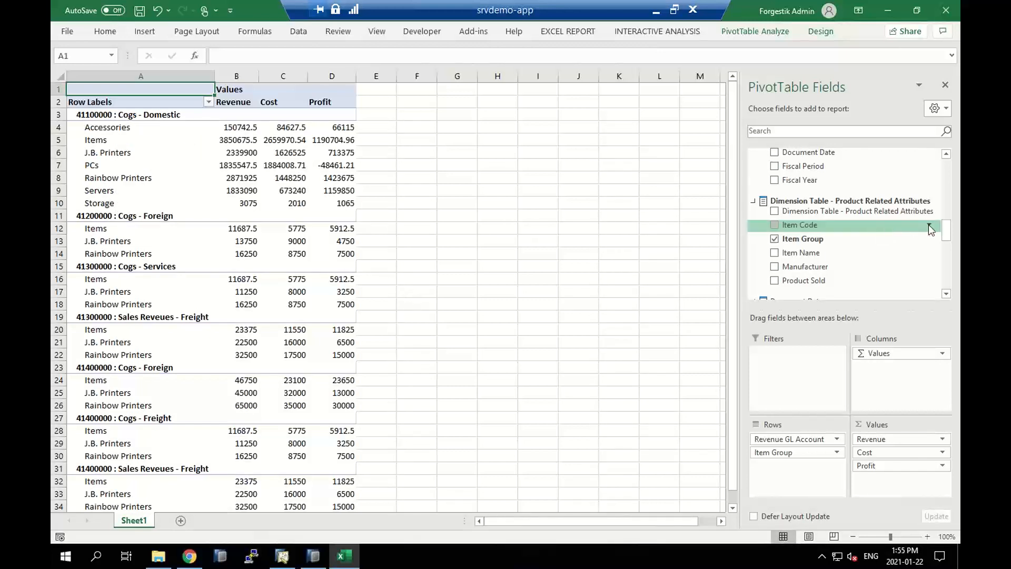
Break the pivot rows down further by Document Number, and remove that field again
{"action": "mouse_move", "coordinate": [952, 236]}
{"action": "left_mouse_down"}
{"action": "mouse_move", "coordinate": [951, 226]}
{"action": "mouse_move", "coordinate": [952, 253]}
{"action": "left_mouse_up"}
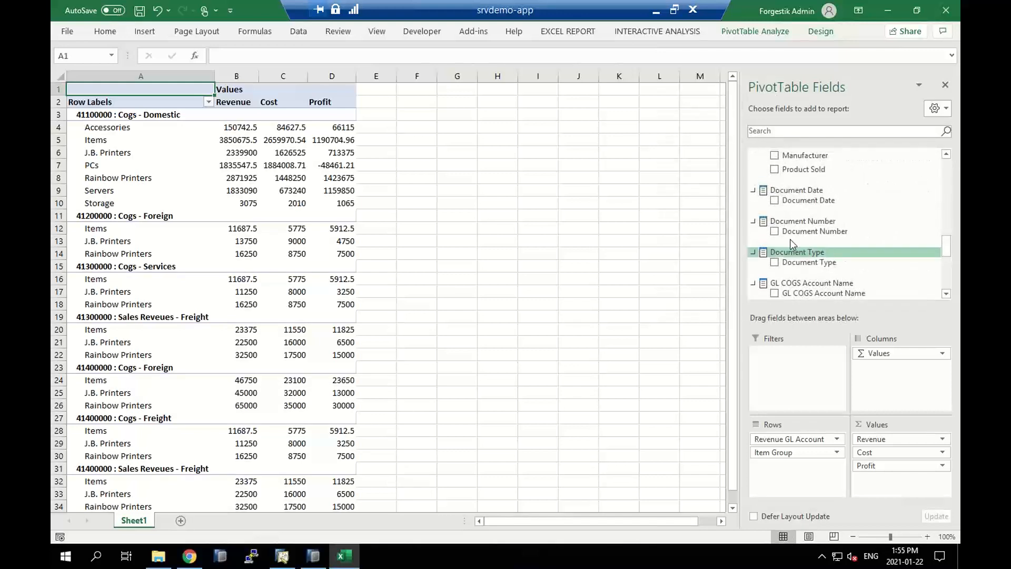
{"action": "left_click", "coordinate": [774, 232]}
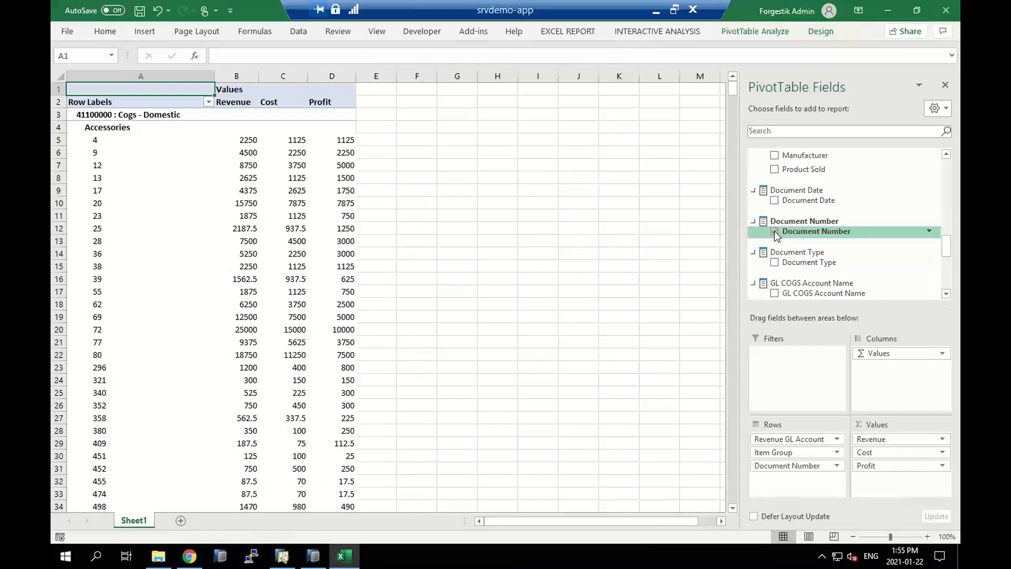
{"action": "left_click", "coordinate": [774, 231]}
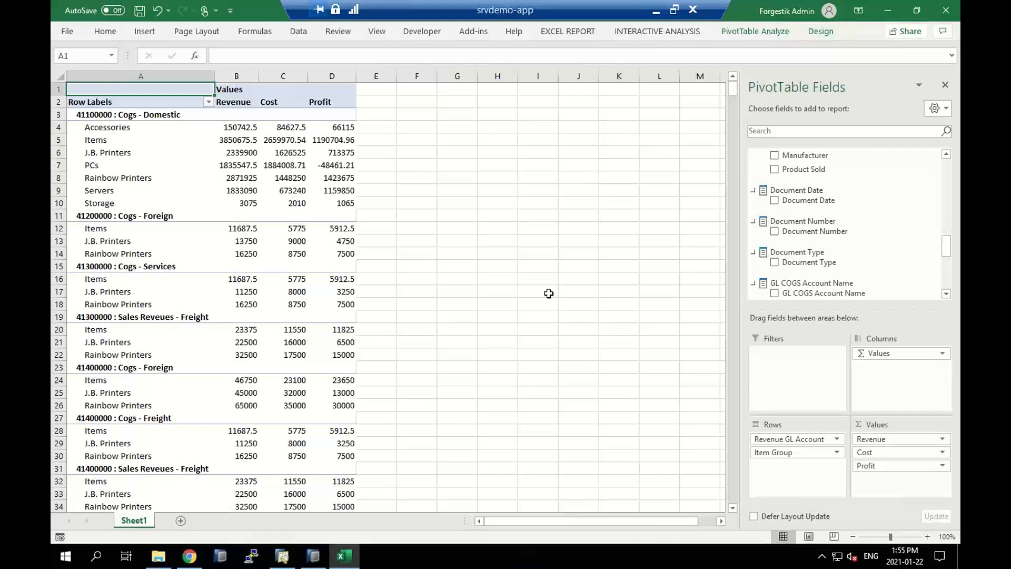
Add three blank worksheets to the workbook and return to the pivot table on Sheet1
{"action": "left_click", "coordinate": [180, 521]}
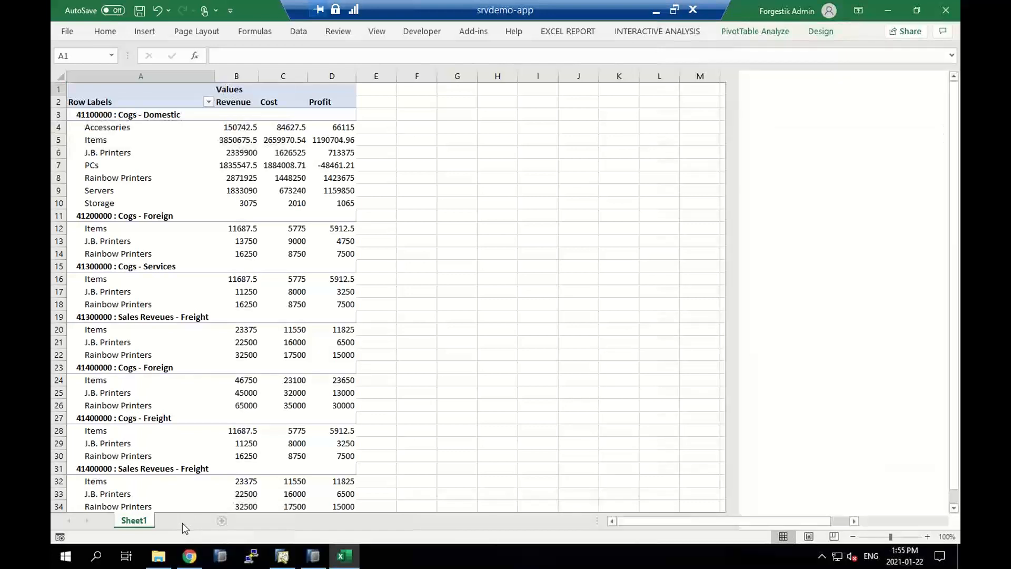
{"action": "left_click", "coordinate": [220, 522]}
{"action": "left_click", "coordinate": [263, 520]}
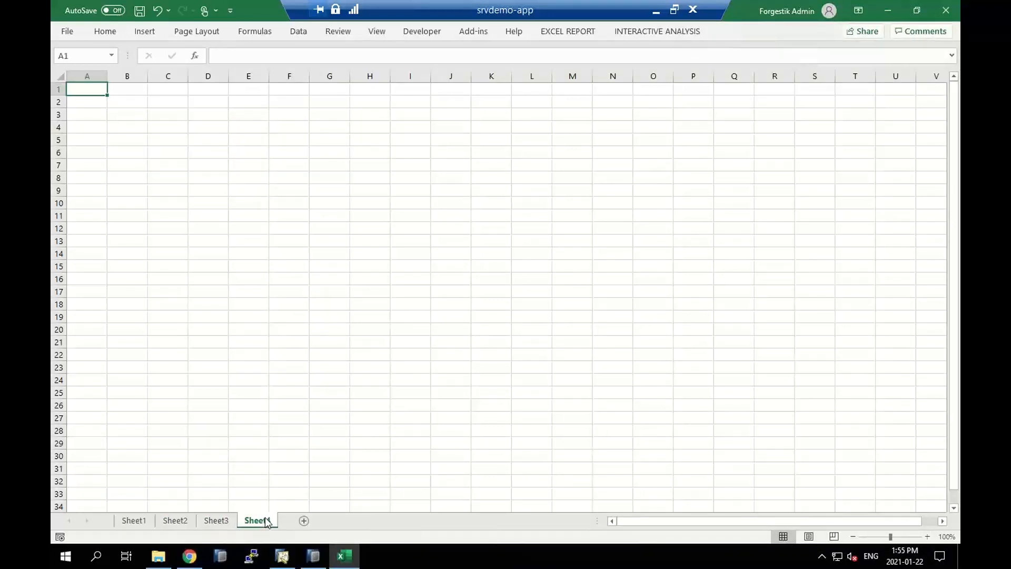
{"action": "left_click", "coordinate": [146, 521]}
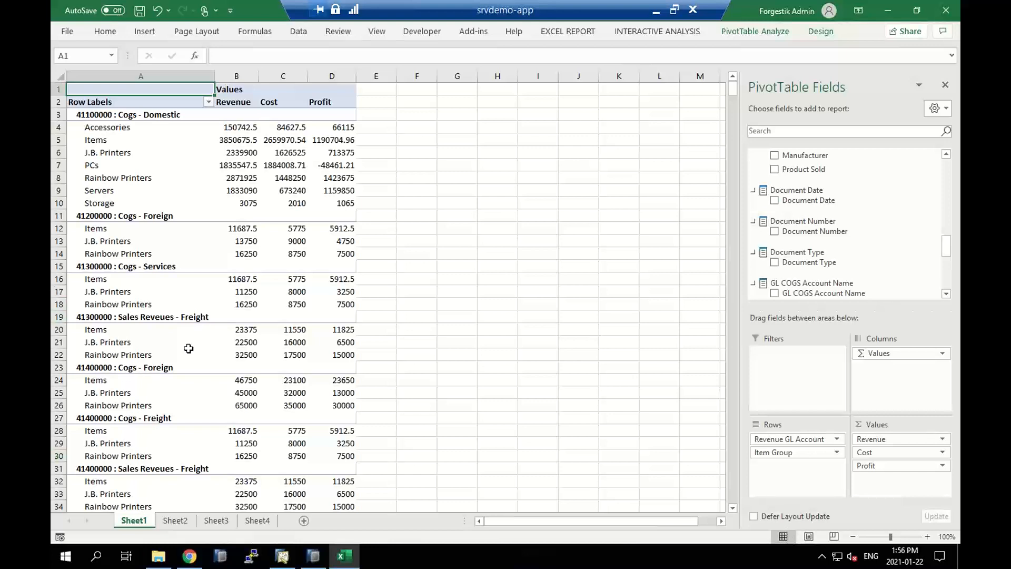
Replace Item Group with Item Code and Manufacturer in the pivot rows
{"action": "mouse_move", "coordinate": [947, 243]}
{"action": "left_mouse_down"}
{"action": "mouse_move", "coordinate": [946, 221]}
{"action": "mouse_move", "coordinate": [946, 235]}
{"action": "left_mouse_up"}
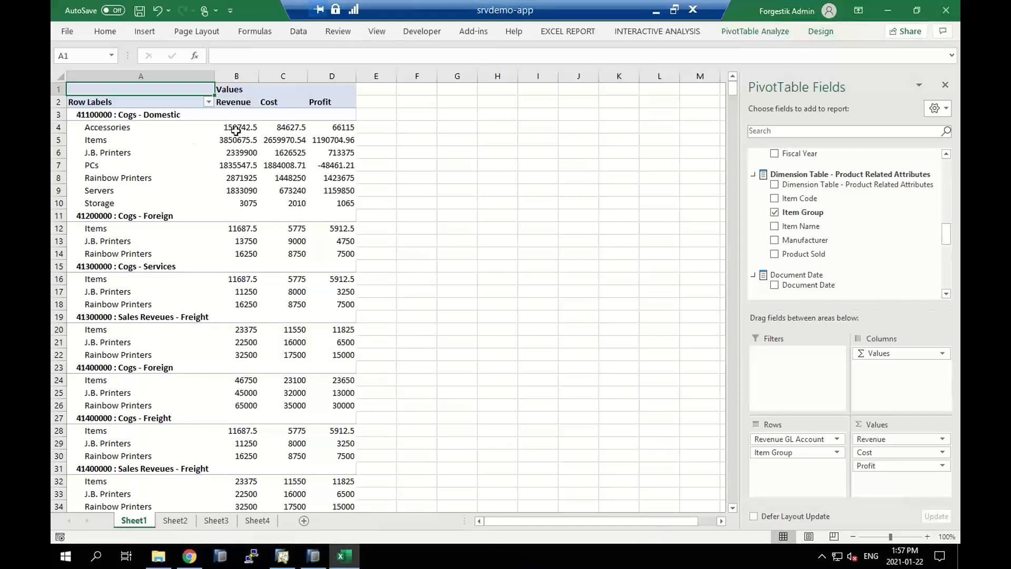
{"action": "mouse_move", "coordinate": [239, 129]}
{"action": "mouse_move", "coordinate": [164, 113]}
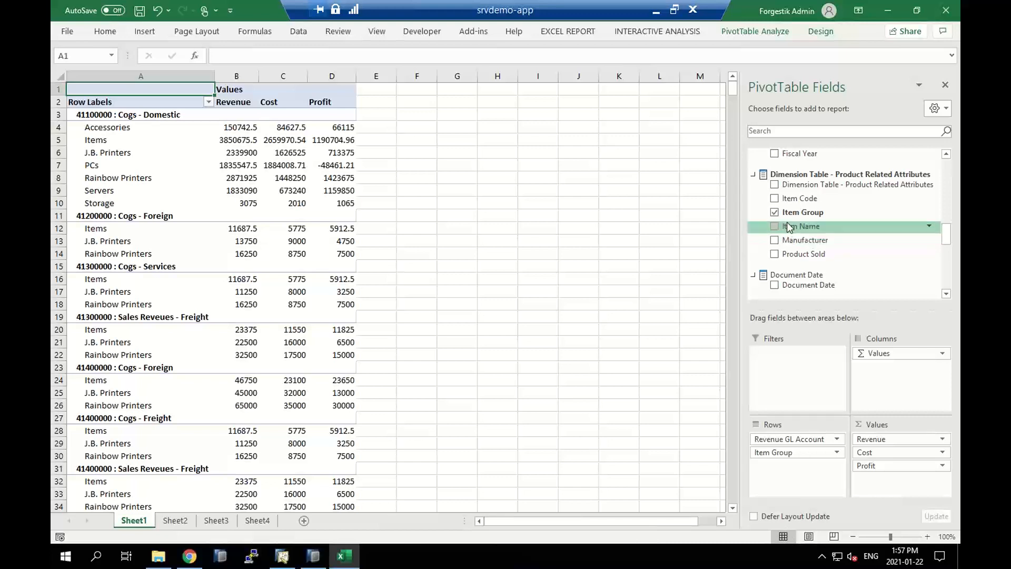
{"action": "left_click", "coordinate": [774, 211]}
{"action": "left_click", "coordinate": [774, 198]}
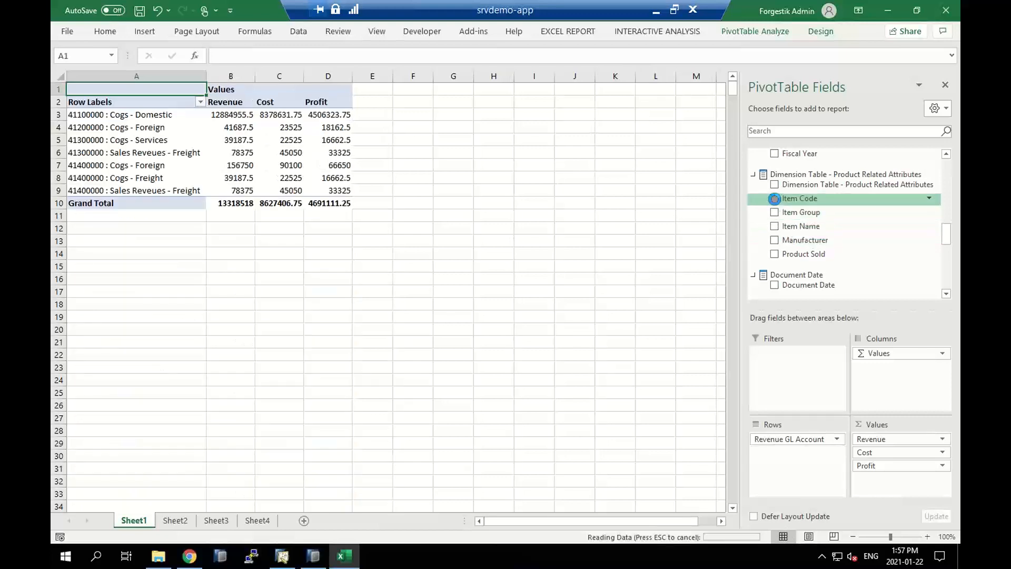
{"action": "left_click", "coordinate": [774, 240]}
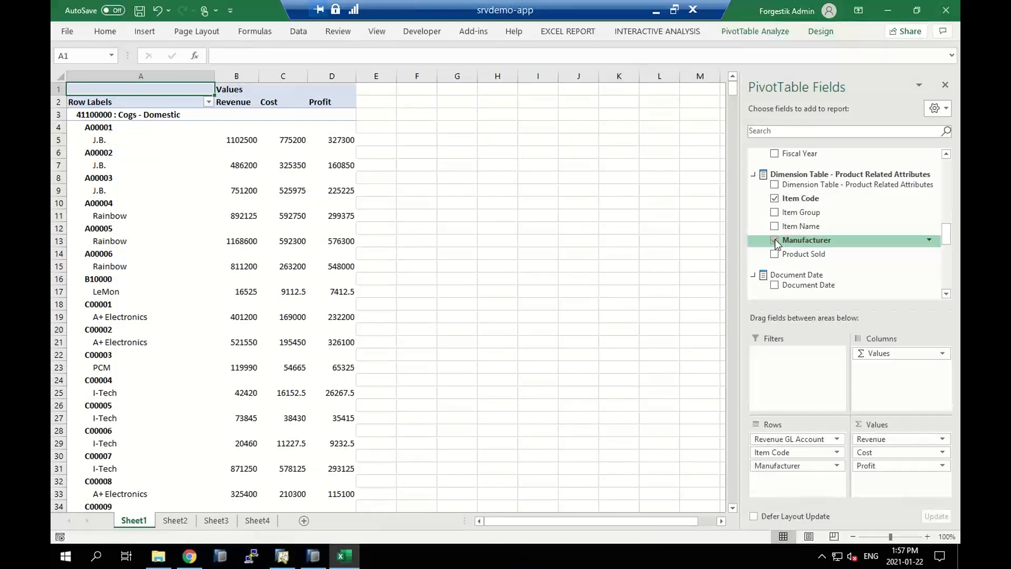
Remove Manufacturer, Item Code and Revenue GL Account from the pivot rows, keeping only the three value fields
{"action": "left_click", "coordinate": [775, 241]}
{"action": "left_click", "coordinate": [774, 199]}
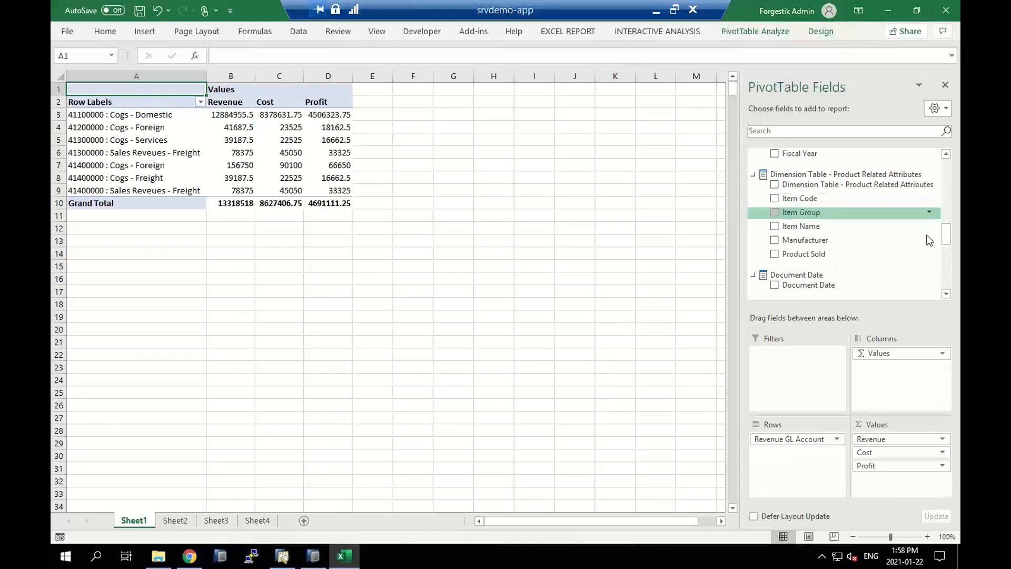
{"action": "left_click_drag", "start_coordinate": [947, 234], "coordinate": [951, 288]}
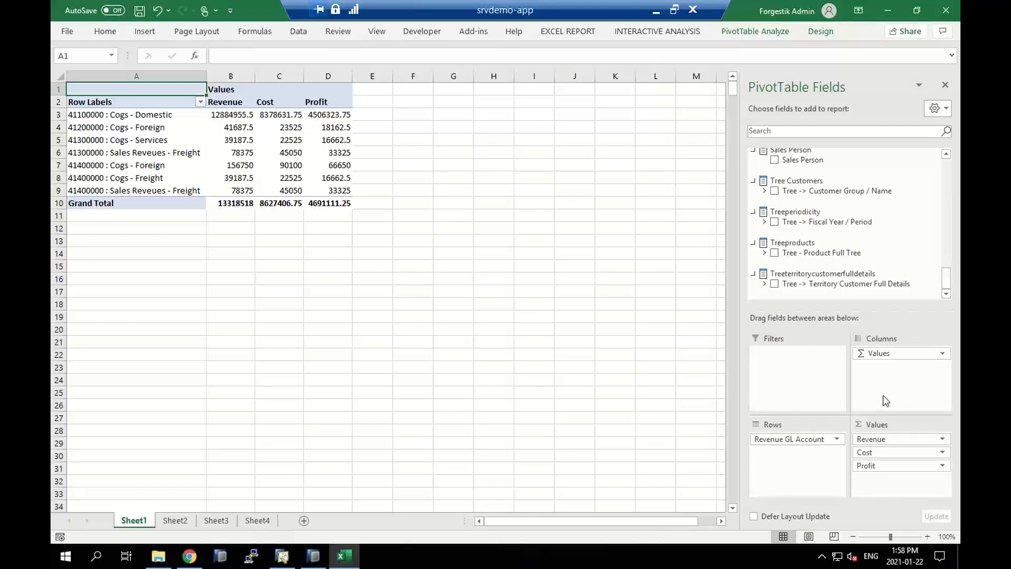
{"action": "left_click", "coordinate": [838, 439]}
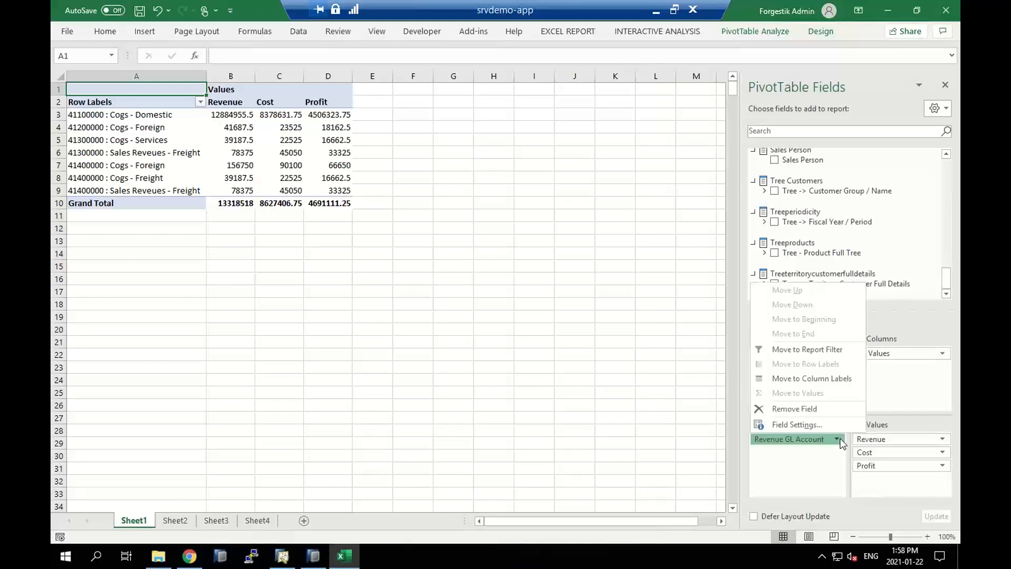
{"action": "left_click", "coordinate": [790, 409]}
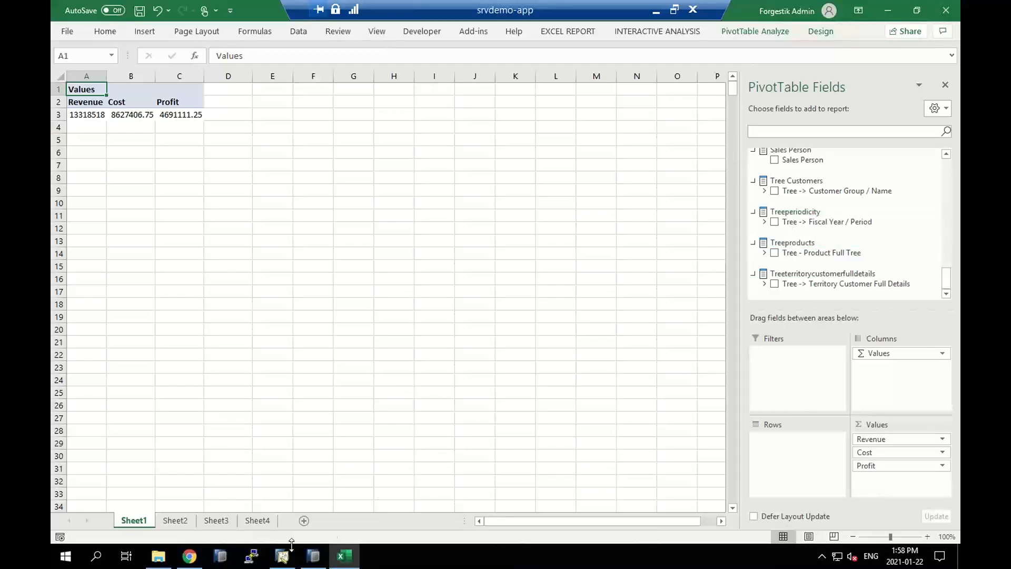
Switch to hdbstudio and open the TreeTerritoryCustomerFullDetails hierarchy from the Semantics node, widening the Element column to examine its levels
{"action": "left_click", "coordinate": [313, 555]}
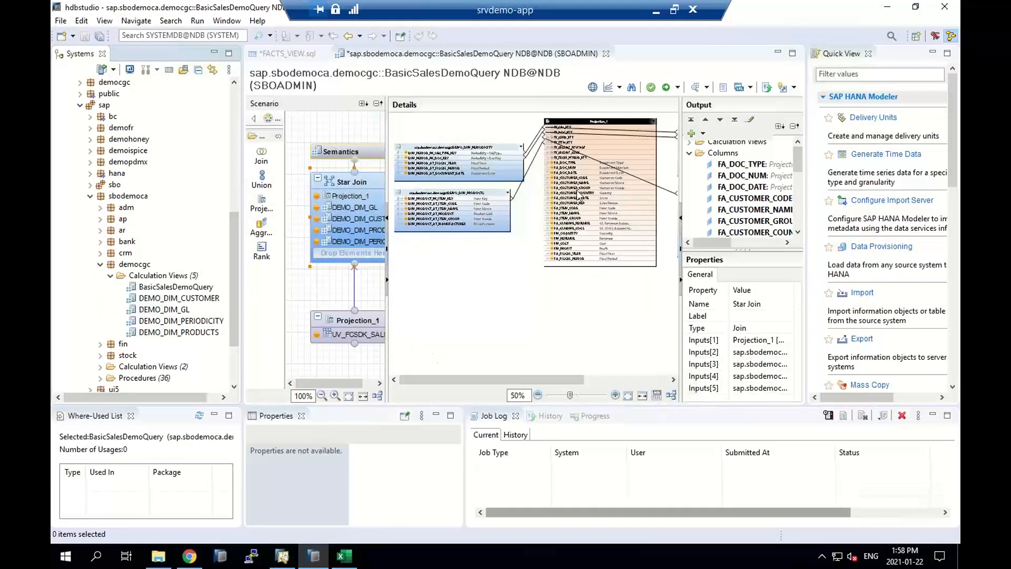
{"action": "left_click", "coordinate": [359, 154]}
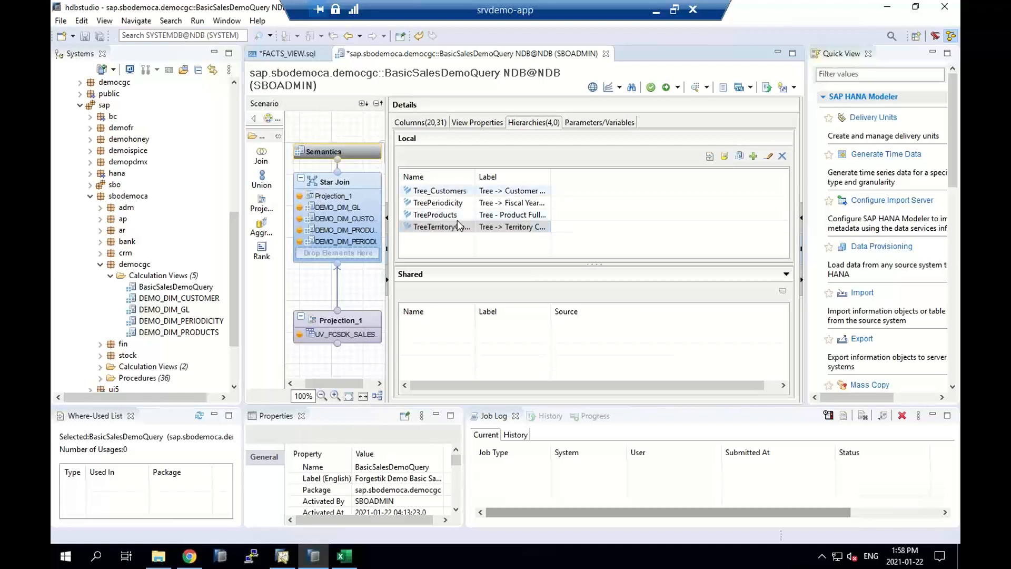
{"action": "left_click", "coordinate": [528, 229]}
{"action": "double_click", "coordinate": [528, 229]}
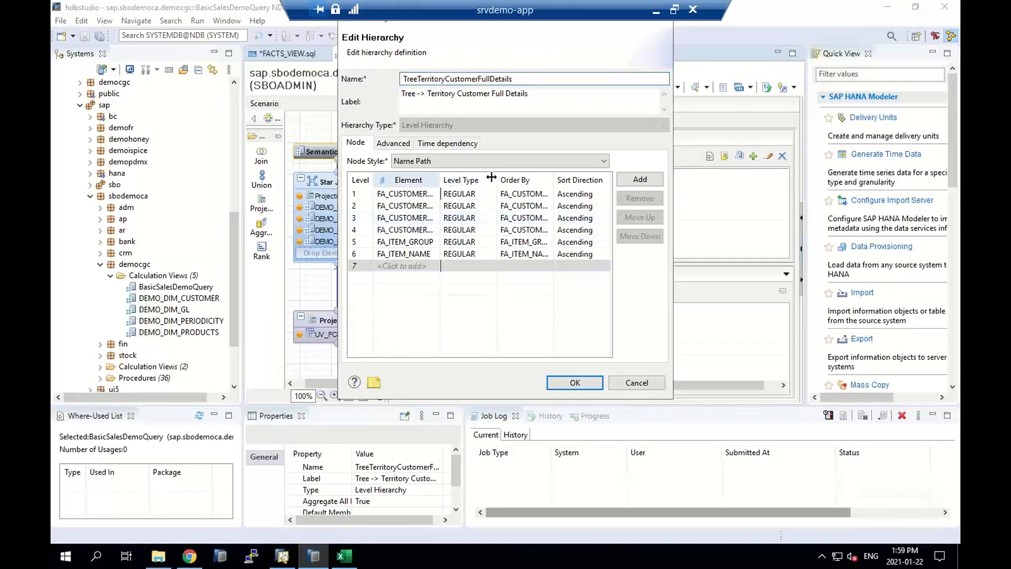
{"action": "left_click_drag", "start_coordinate": [440, 179], "coordinate": [500, 178]}
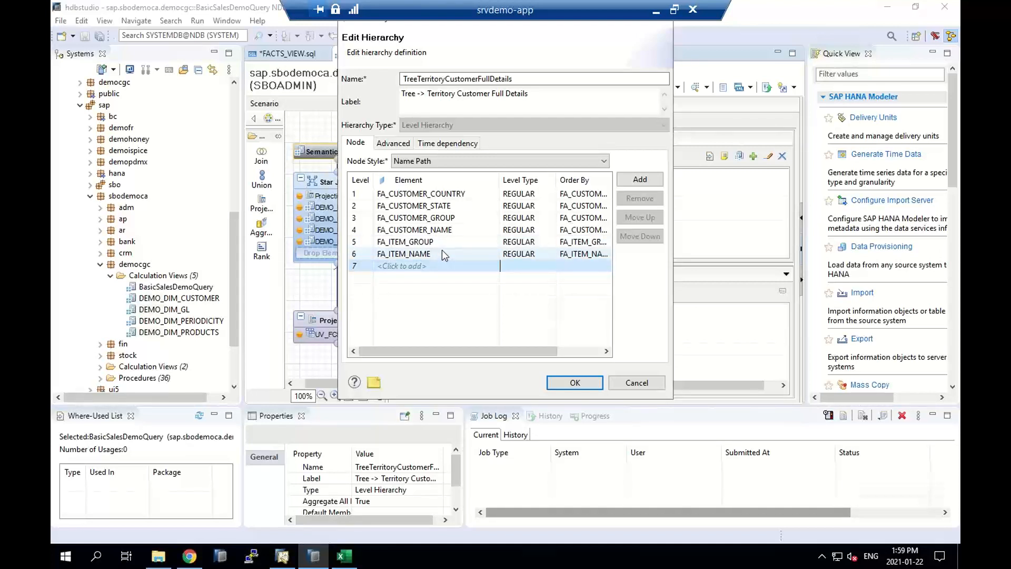
Dismiss the hierarchy definition without changes, switch to Excel and add the Tree -> Territory Customer Full Details hierarchy to the pivot rows
{"action": "left_click", "coordinate": [636, 383]}
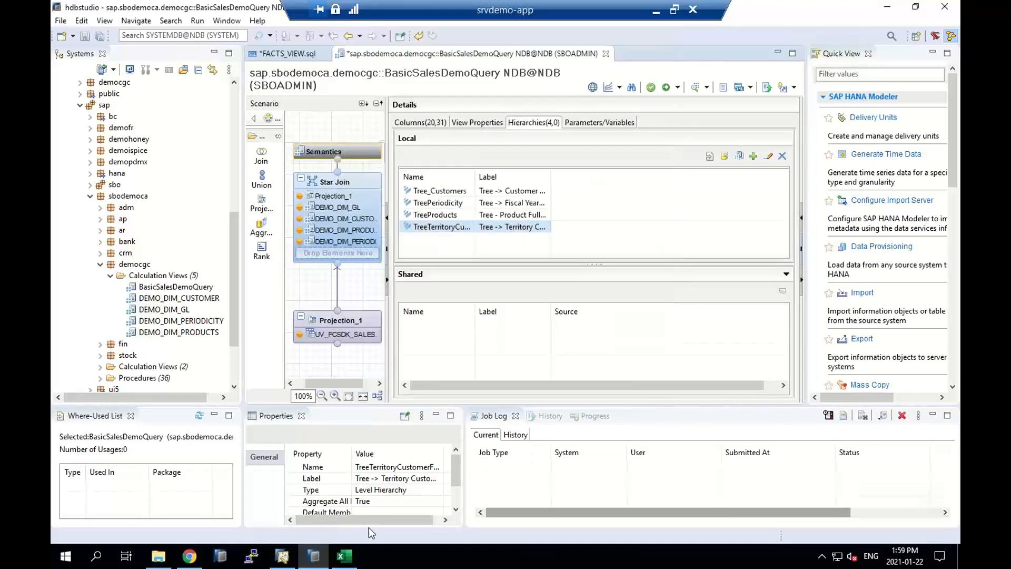
{"action": "left_click", "coordinate": [344, 555]}
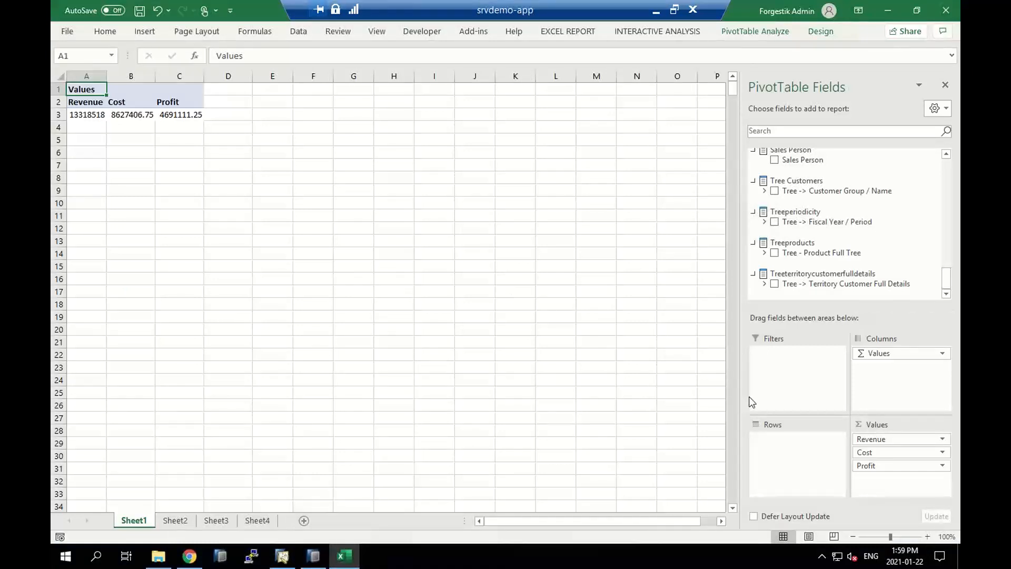
{"action": "left_click", "coordinate": [775, 283]}
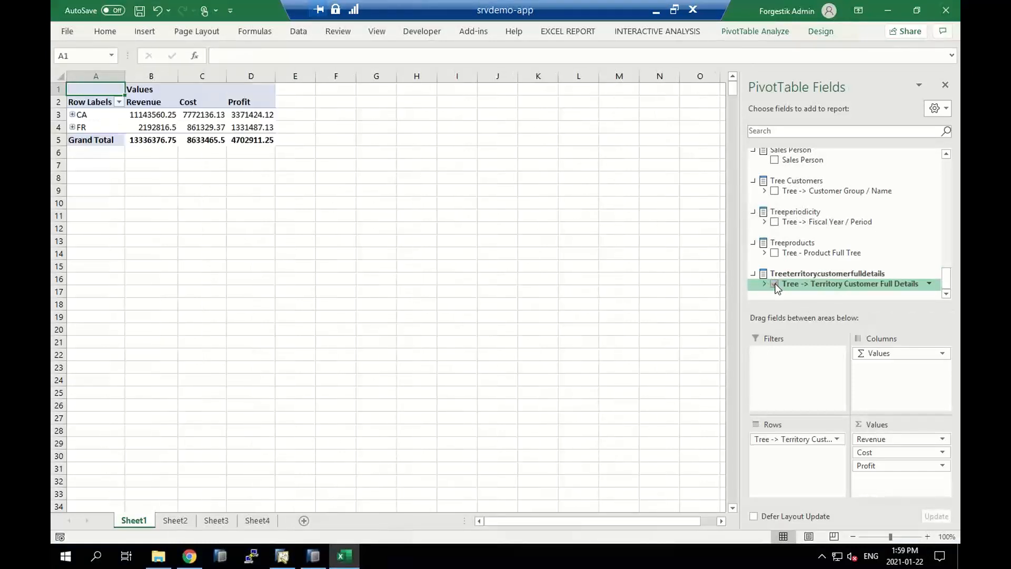
Expand the entire Country field of the territory hierarchy so every country is broken down by state
{"action": "right_click", "coordinate": [88, 117]}
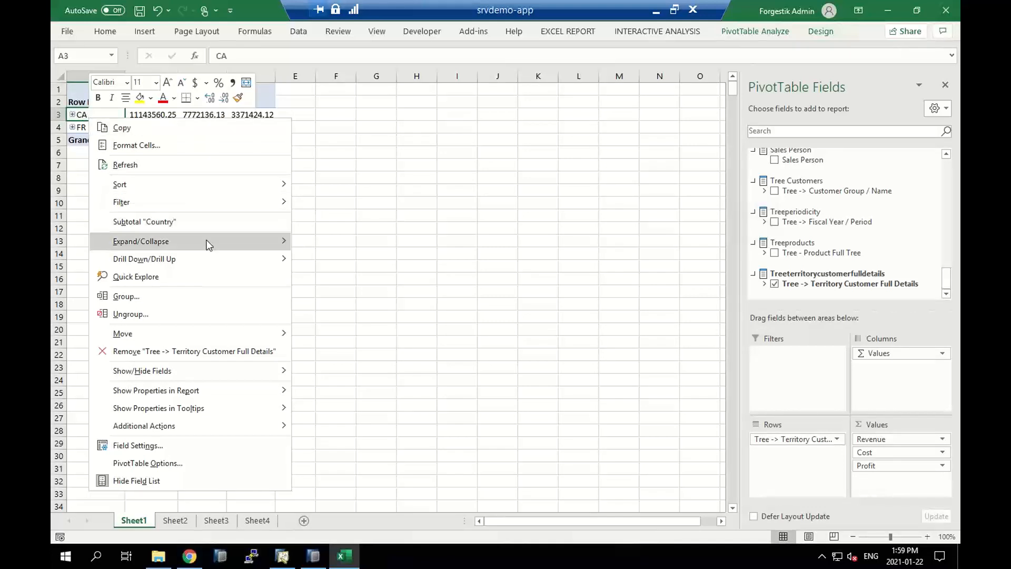
{"action": "mouse_move", "coordinate": [207, 244]}
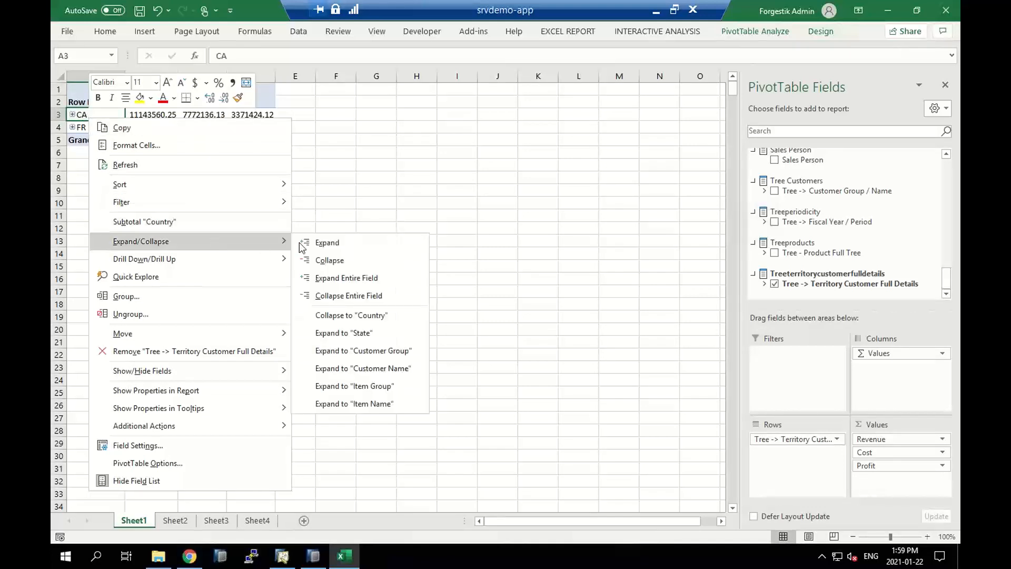
{"action": "left_click", "coordinate": [367, 278]}
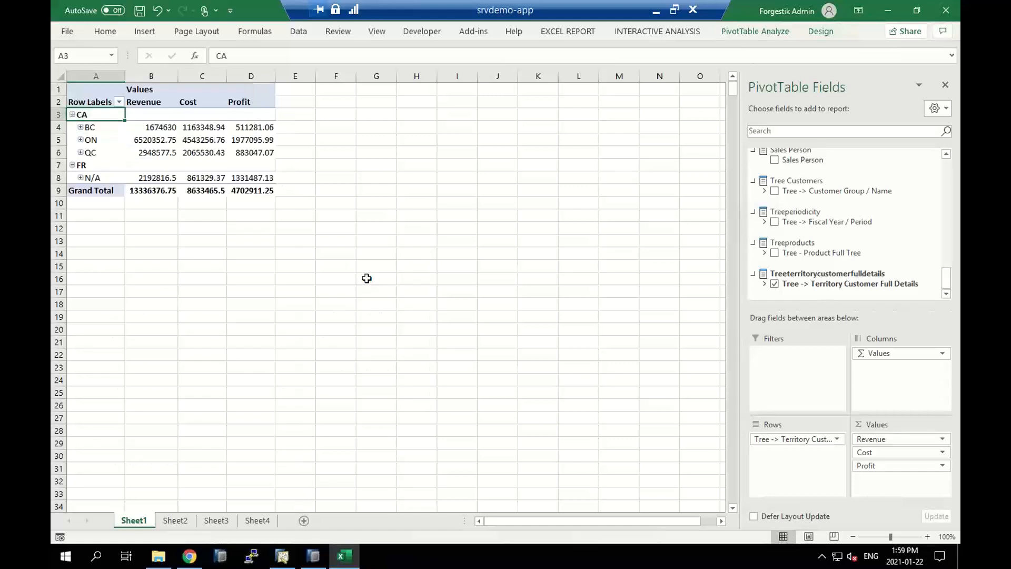
Drill down the territory hierarchy through BC, Production and SG Electronics to the individual items in the PCs group
{"action": "left_click", "coordinate": [80, 127]}
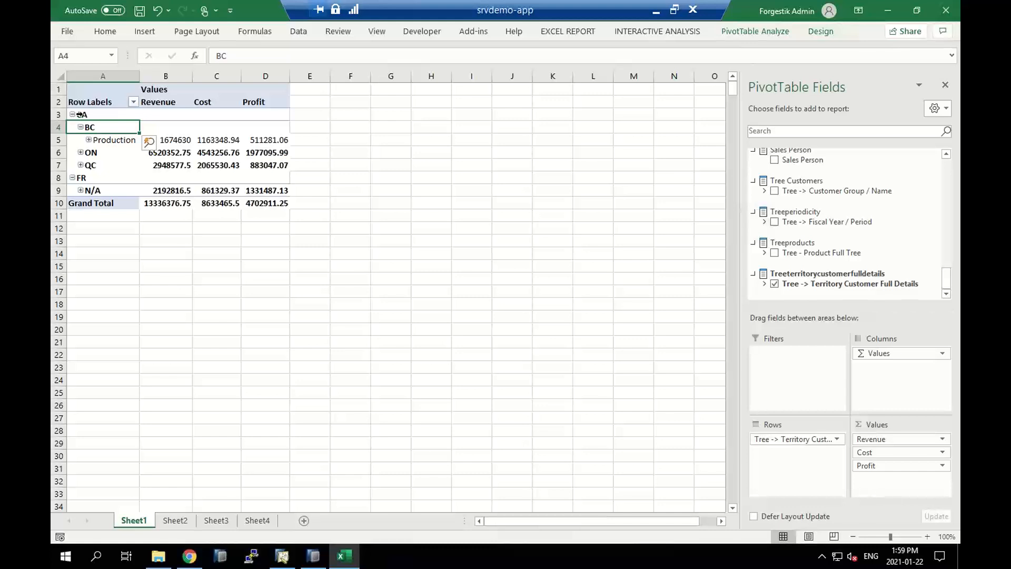
{"action": "left_click", "coordinate": [89, 139]}
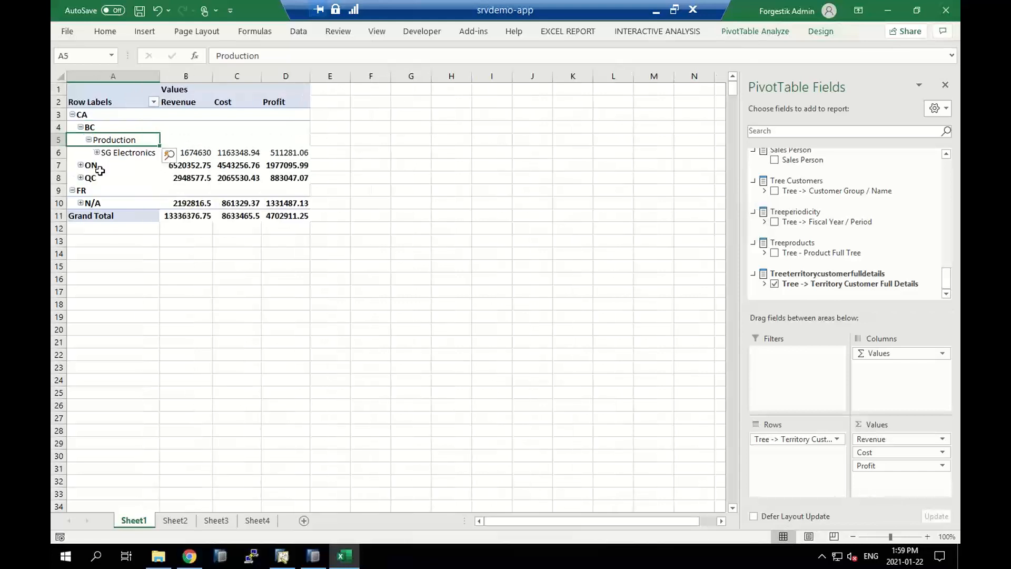
{"action": "left_click", "coordinate": [97, 153]}
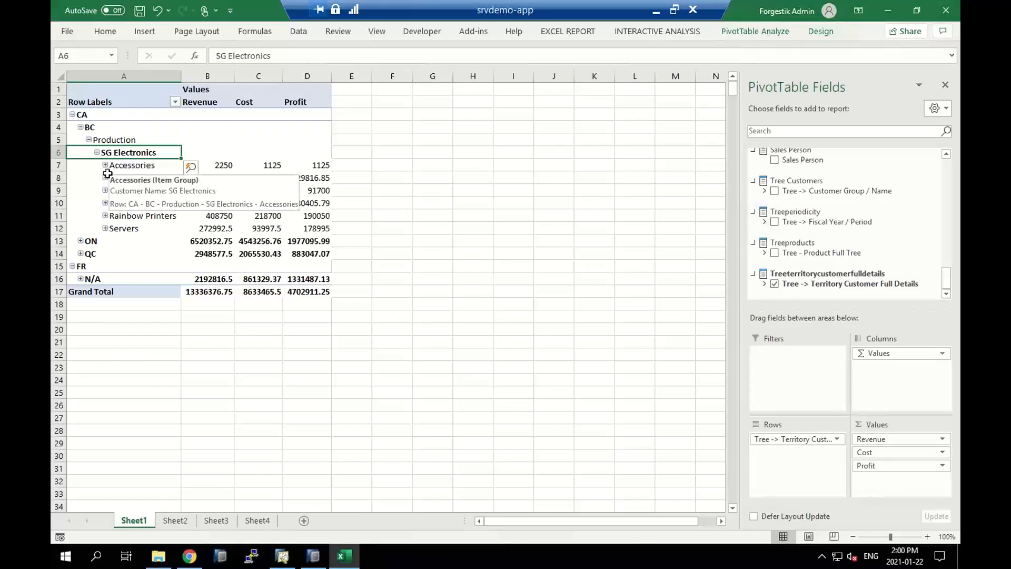
{"action": "left_click", "coordinate": [105, 204]}
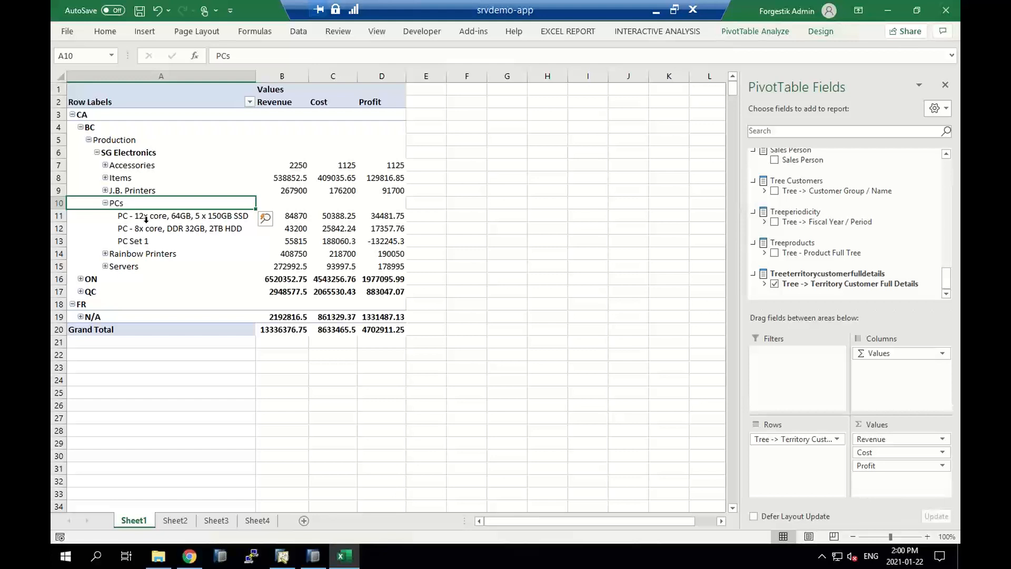
{"action": "mouse_move", "coordinate": [214, 185]}
{"action": "mouse_move", "coordinate": [211, 235]}
Switch to hdbstudio, add FA_DOC_NUM as the third level of the TreeProducts hierarchy and activate the BasicSalesDemoQuery view
{"action": "left_click", "coordinate": [313, 555]}
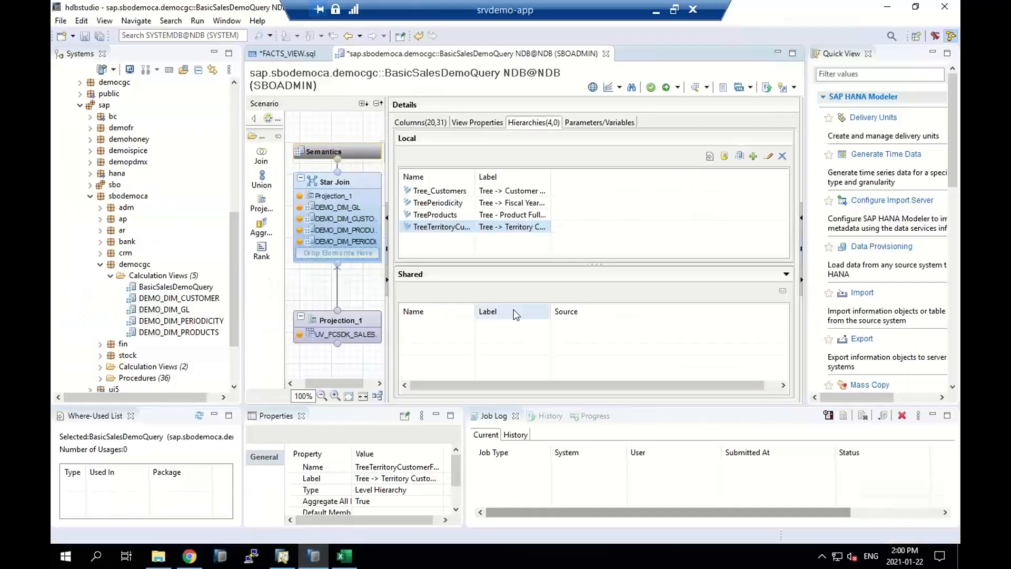
{"action": "left_click", "coordinate": [487, 215]}
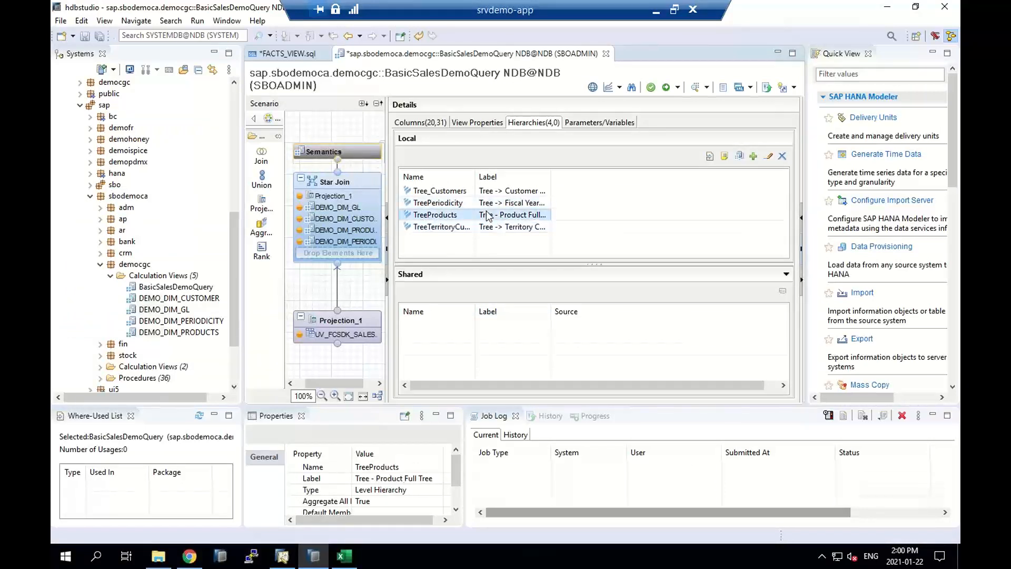
{"action": "double_click", "coordinate": [487, 215]}
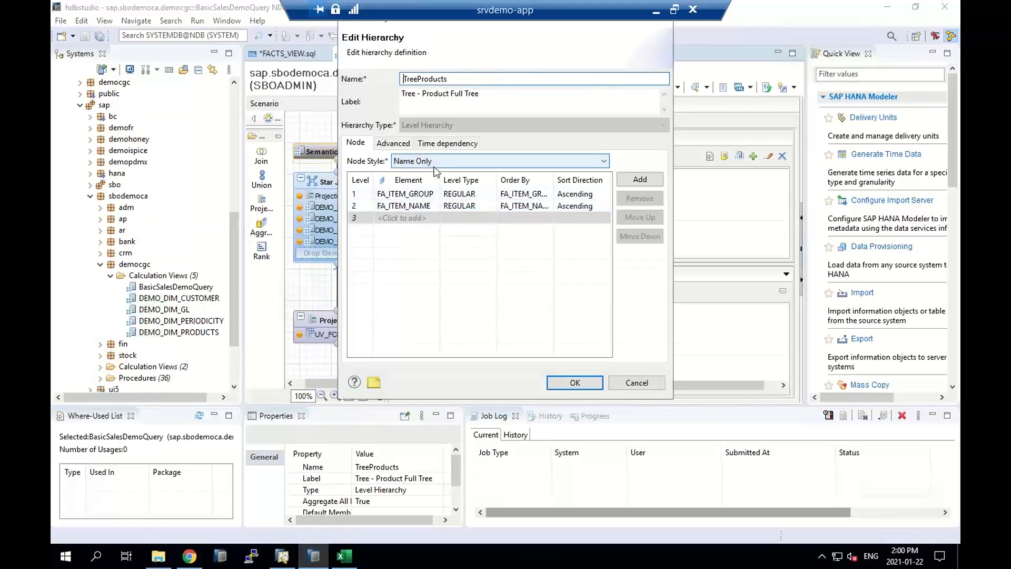
{"action": "left_click", "coordinate": [419, 218]}
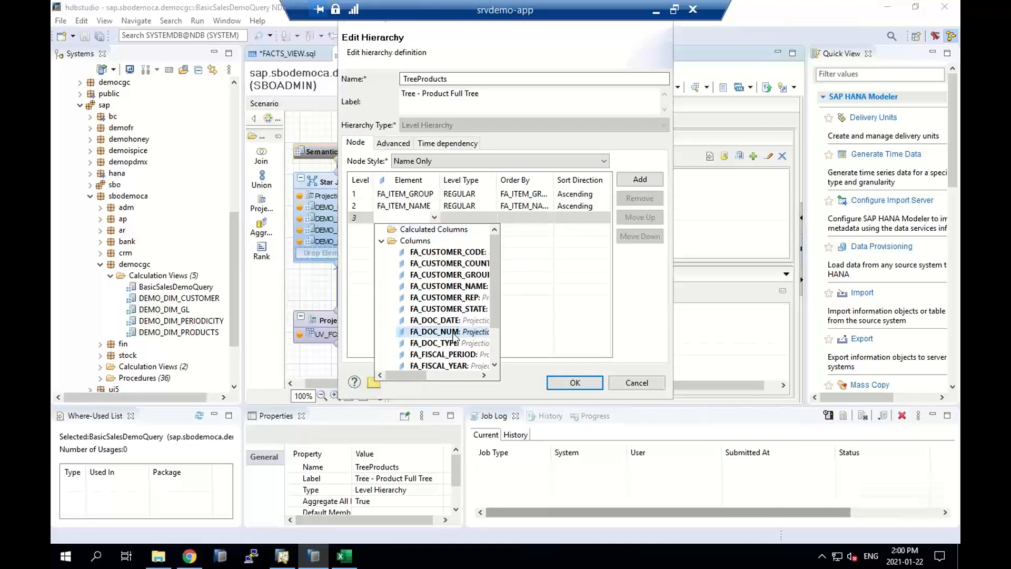
{"action": "left_click", "coordinate": [433, 332]}
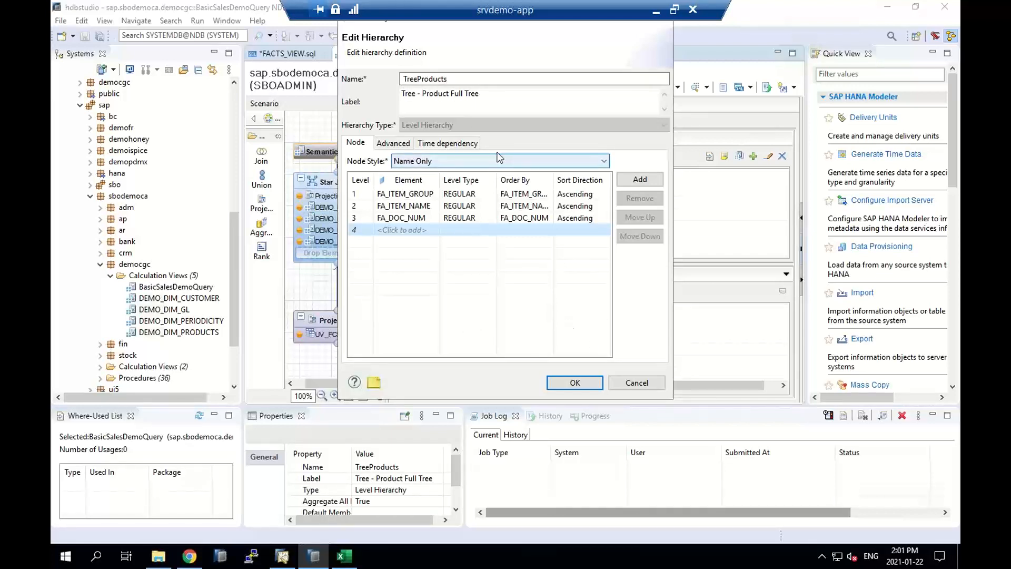
{"action": "left_click", "coordinate": [585, 383]}
{"action": "left_click", "coordinate": [667, 88]}
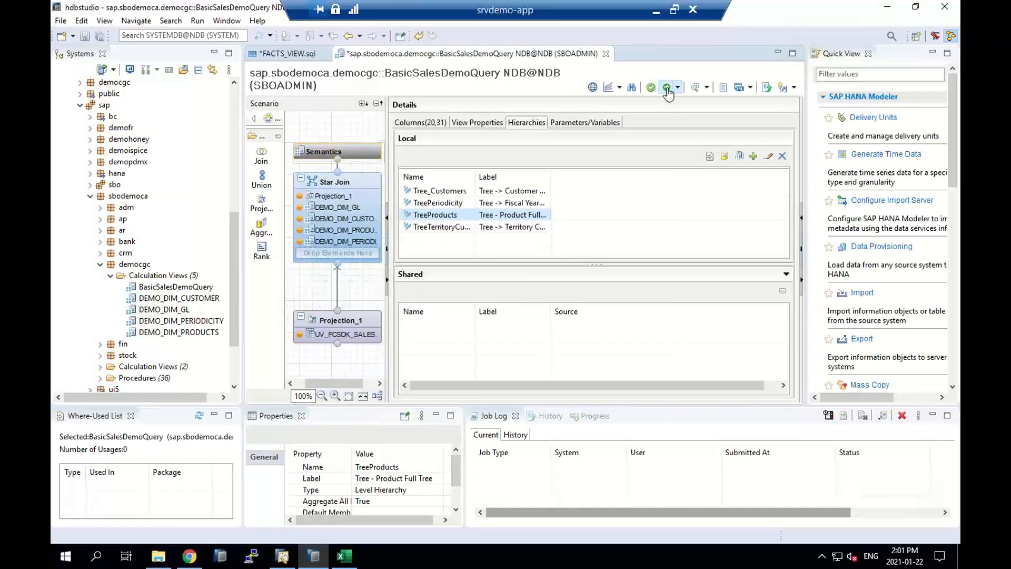
{"action": "left_click", "coordinate": [584, 295]}
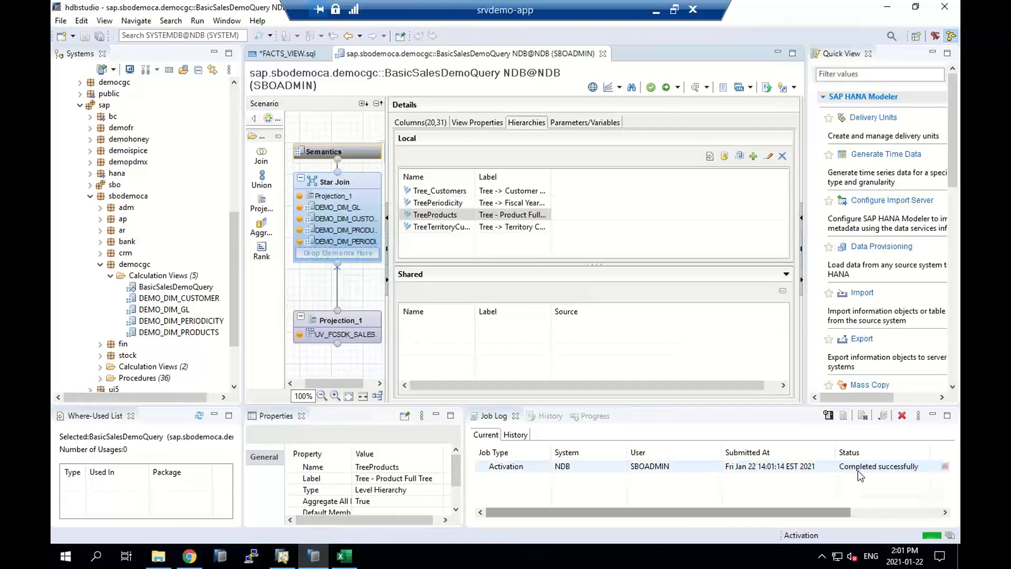
Switch to Excel and try to refresh all of the workbook's data connections
{"action": "left_click", "coordinate": [345, 556]}
{"action": "left_click", "coordinate": [299, 31]}
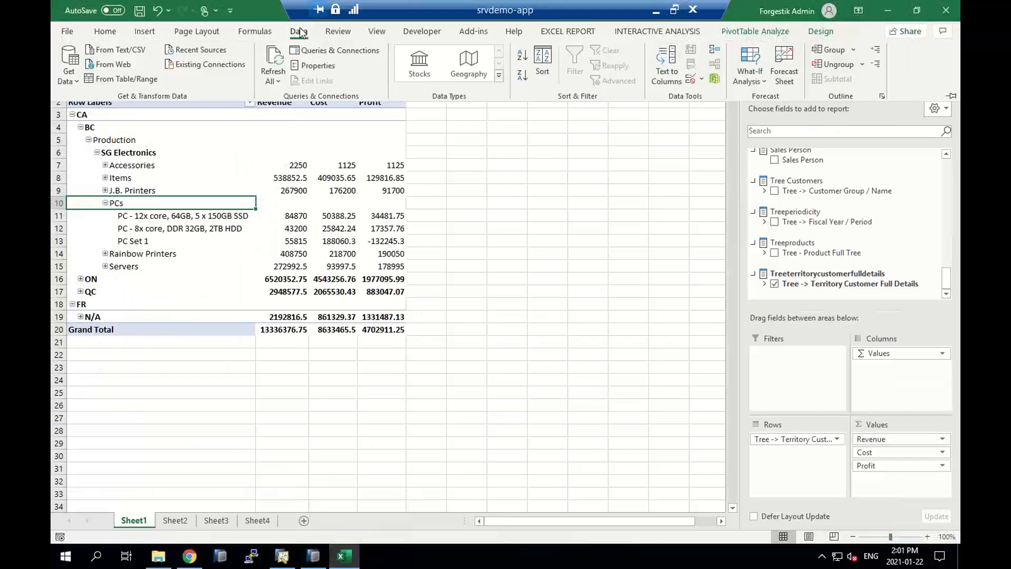
{"action": "left_click", "coordinate": [274, 63]}
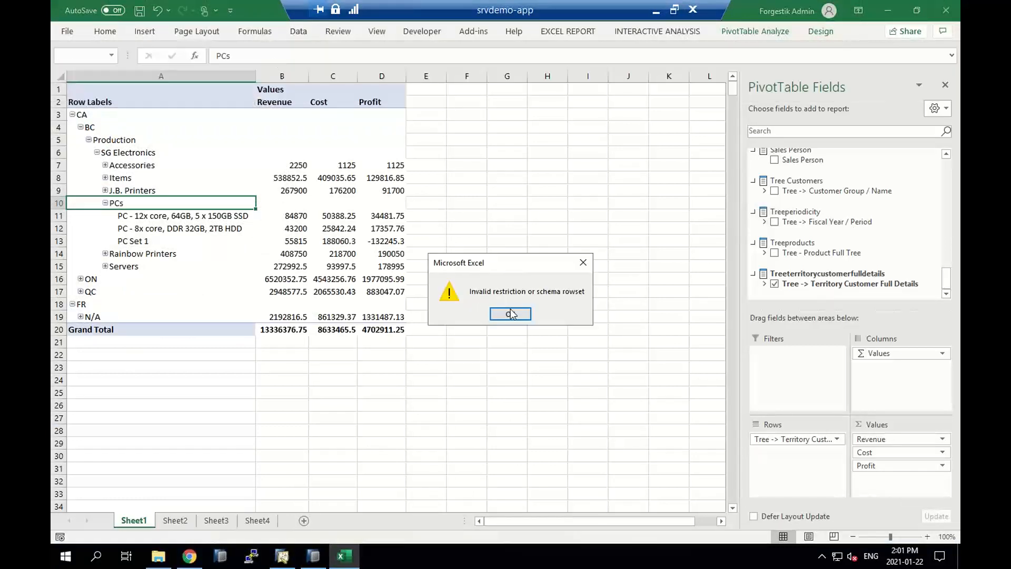
{"action": "left_click", "coordinate": [514, 315]}
{"action": "left_click", "coordinate": [514, 315]}
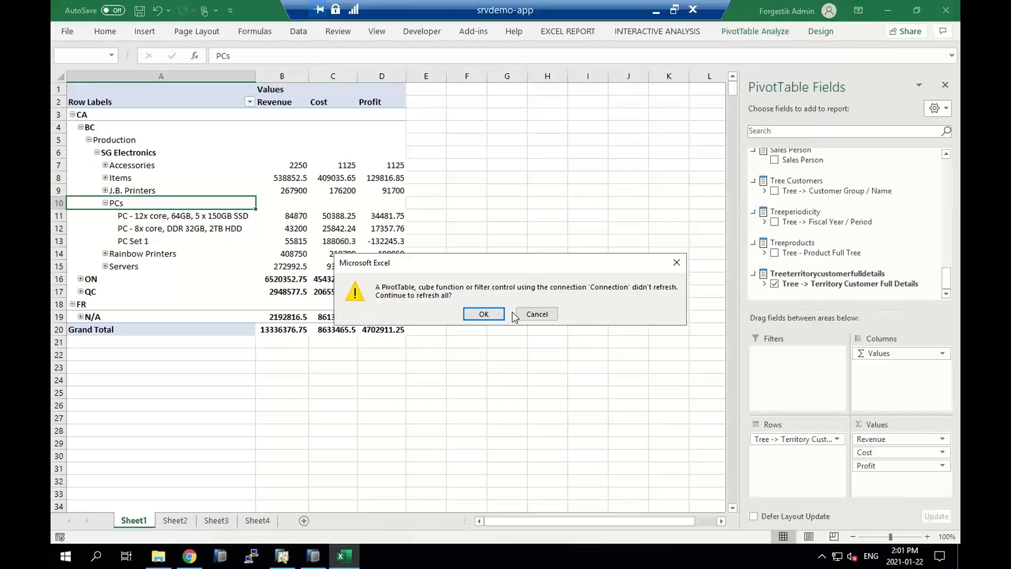
{"action": "left_click", "coordinate": [485, 314]}
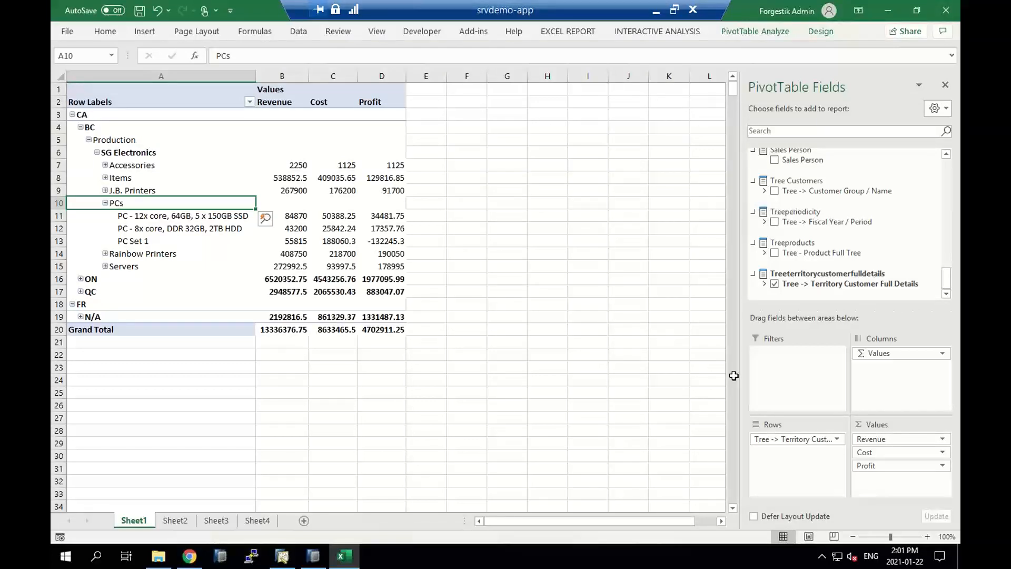
Replace the Territory Customer Full Details hierarchy with Tree - Product Full Tree in the pivot rows
{"action": "left_click", "coordinate": [836, 439]}
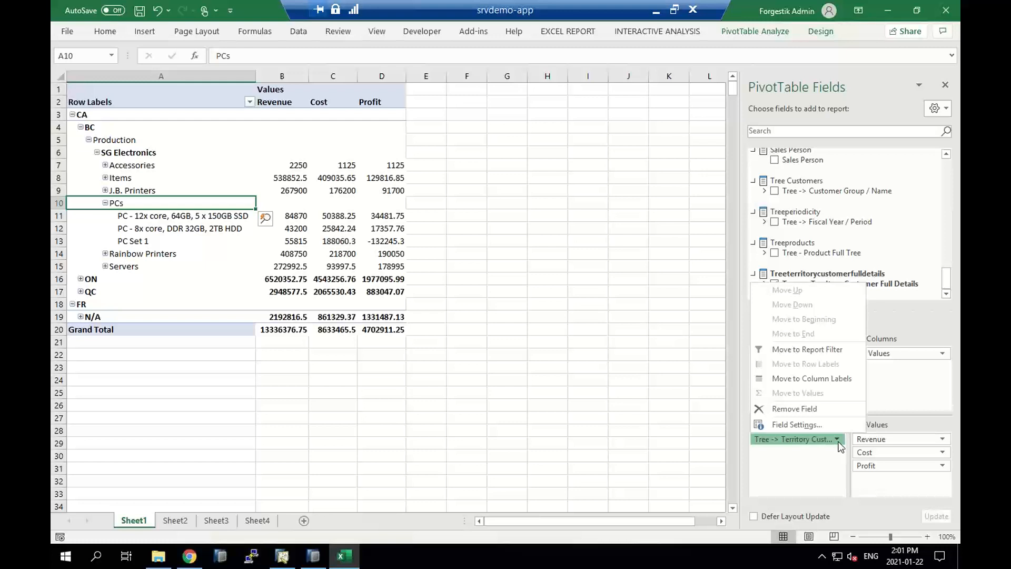
{"action": "left_click", "coordinate": [794, 409]}
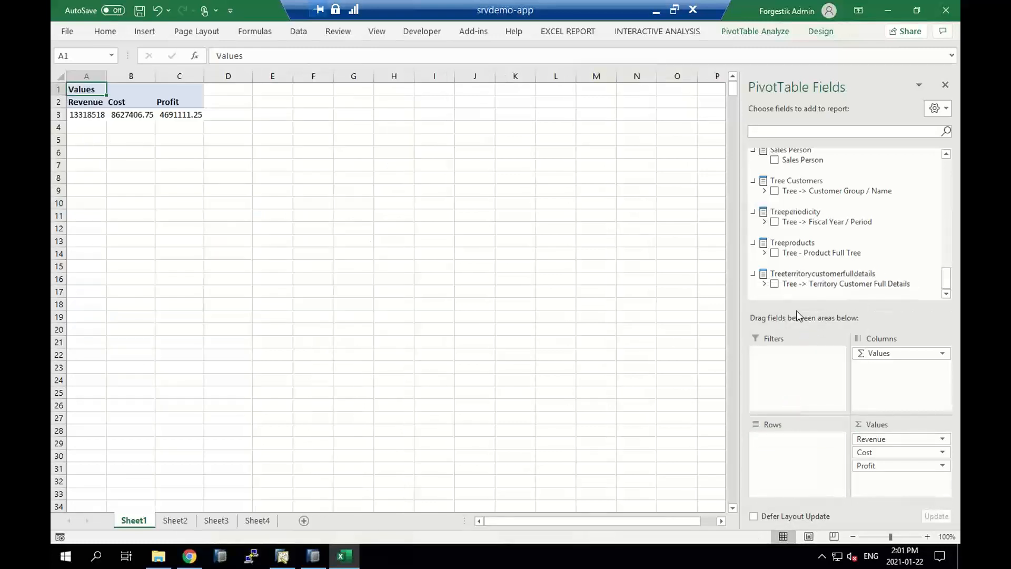
{"action": "left_click", "coordinate": [774, 252]}
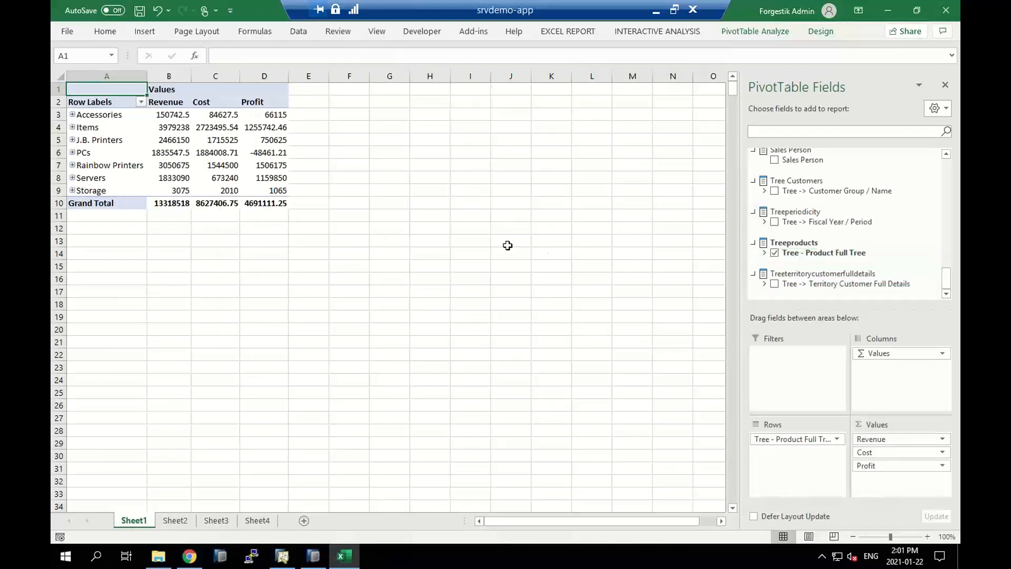
Expand Accessories in the product hierarchy, then drill into Laptop case and Portable Hard Disk 2TB down to their document numbers
{"action": "left_click", "coordinate": [72, 114]}
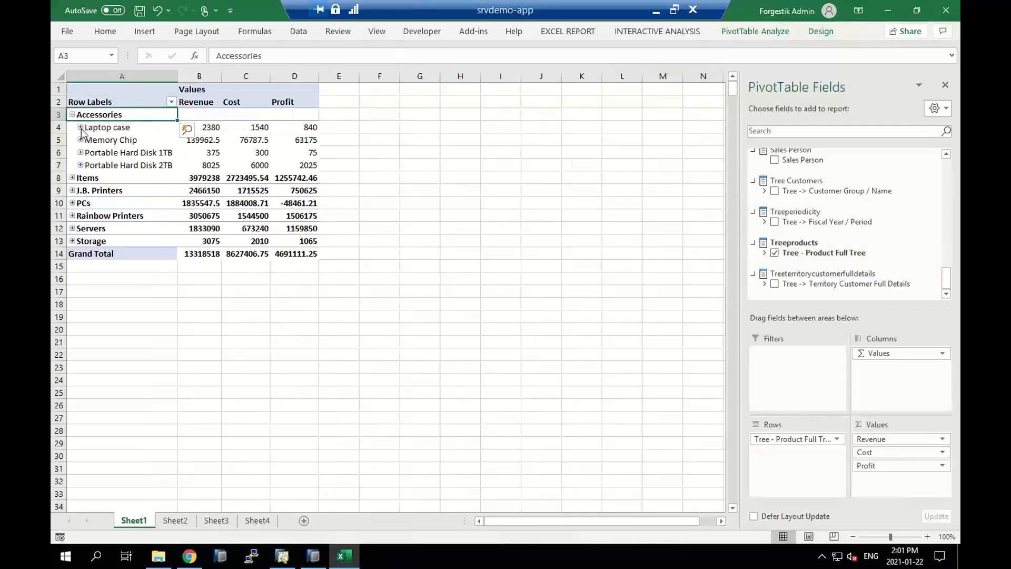
{"action": "left_click", "coordinate": [81, 128]}
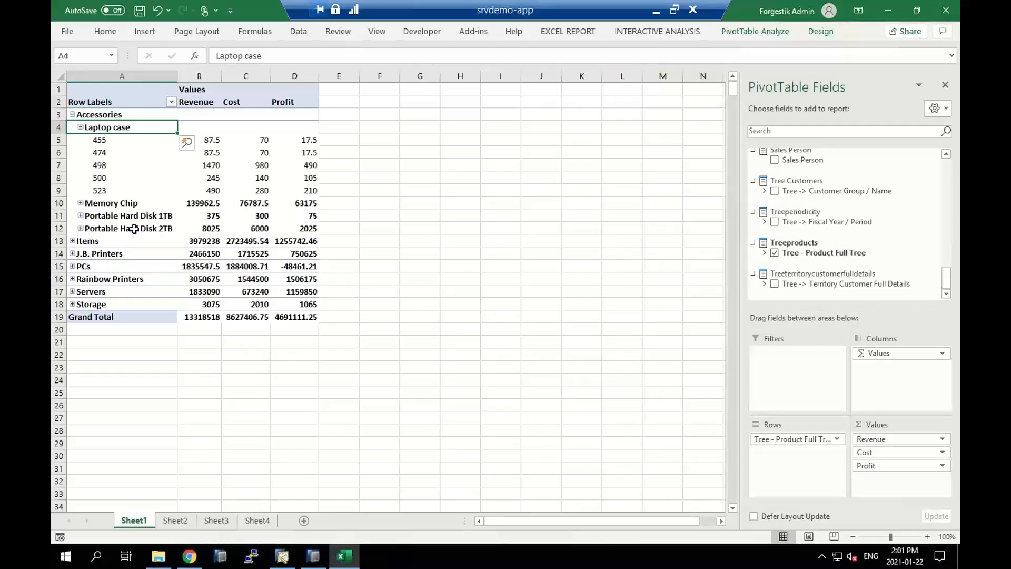
{"action": "left_click", "coordinate": [79, 228]}
{"action": "left_click", "coordinate": [80, 229]}
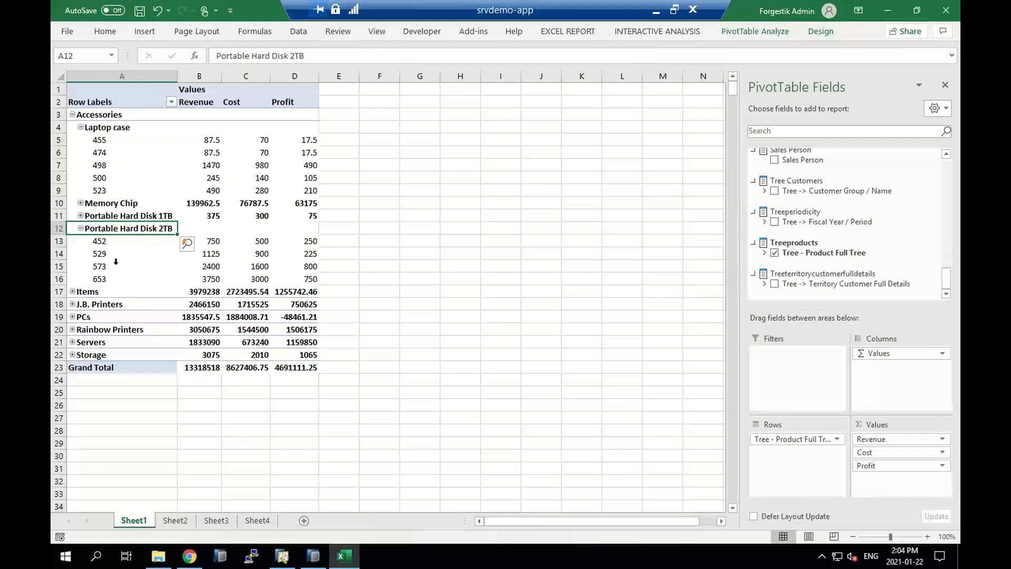
{"action": "key", "text": "ctrl+Left"}
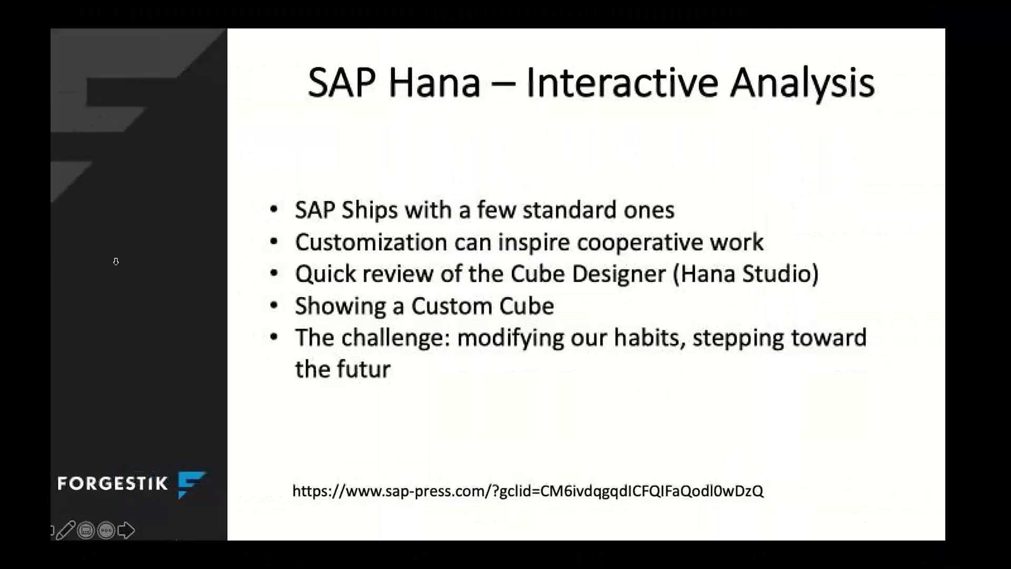